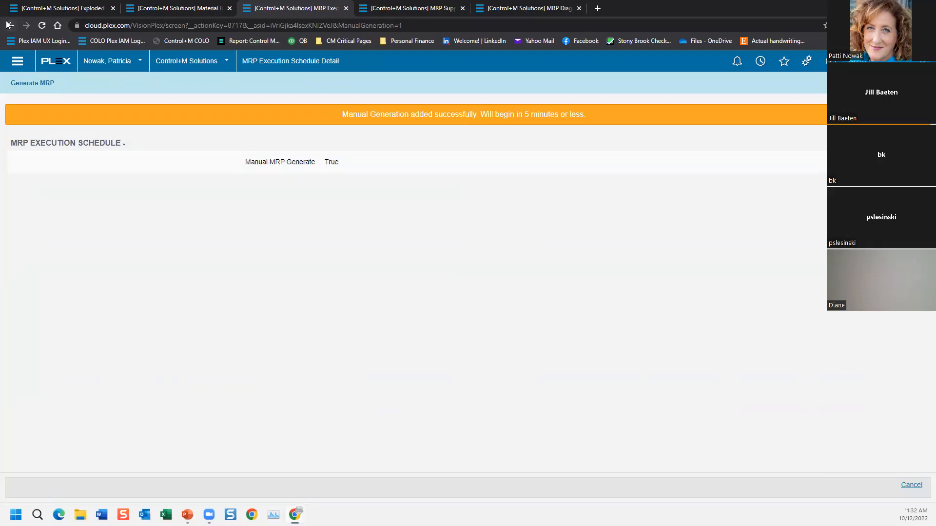
{"action": "left_click", "coordinate": [9, 25]}
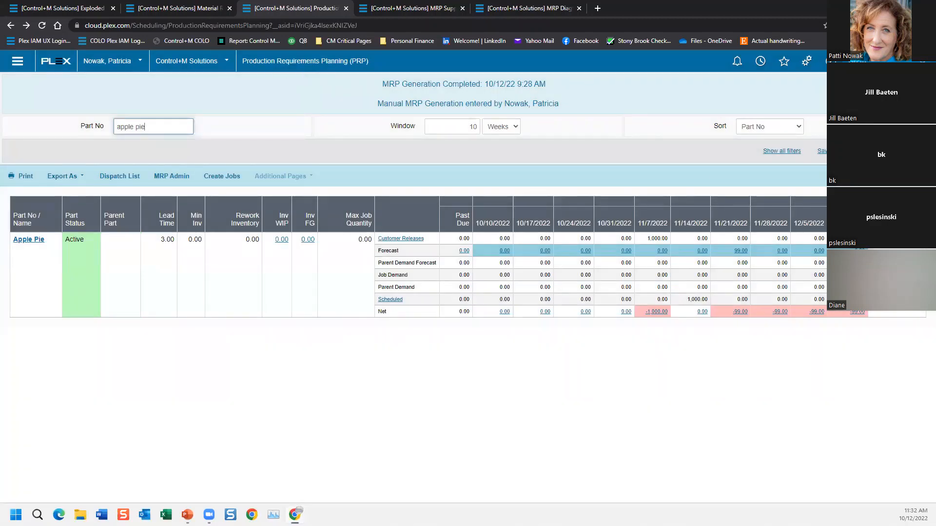
Step: In Material Requirements Planning, review the job demand detail for the Apple part in the 11/7/2022 week and close it
{"action": "left_click", "coordinate": [196, 9]}
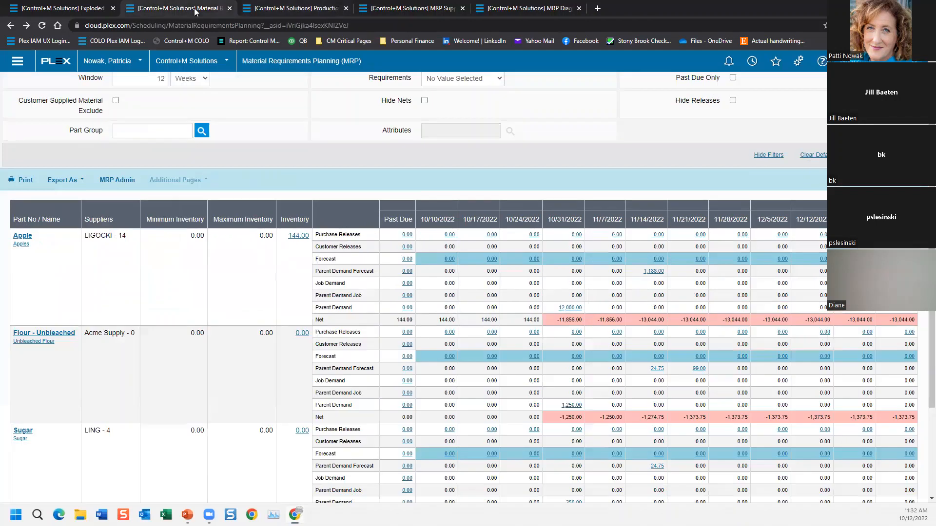
{"action": "scroll", "coordinate": [654, 189], "scroll_direction": "up", "scroll_amount": 2}
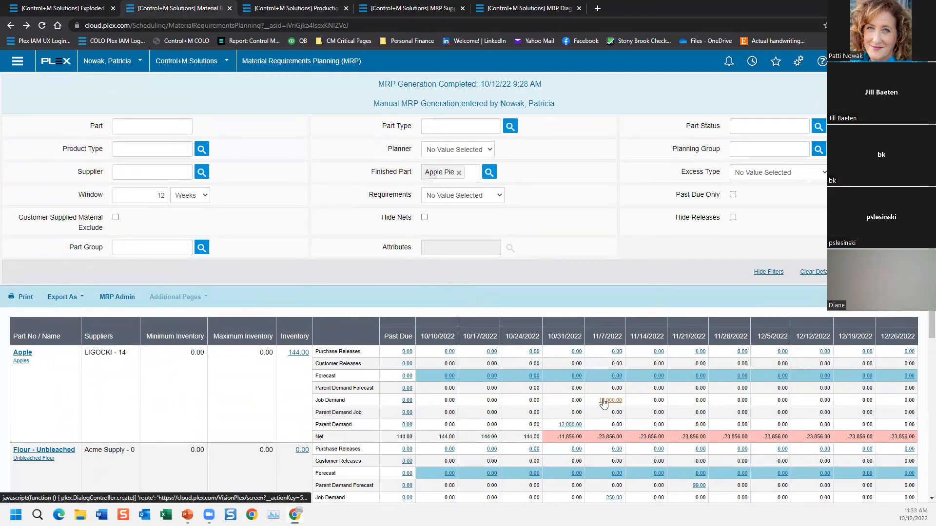
{"action": "left_click_drag", "start_coordinate": [366, 103], "coordinate": [565, 110]}
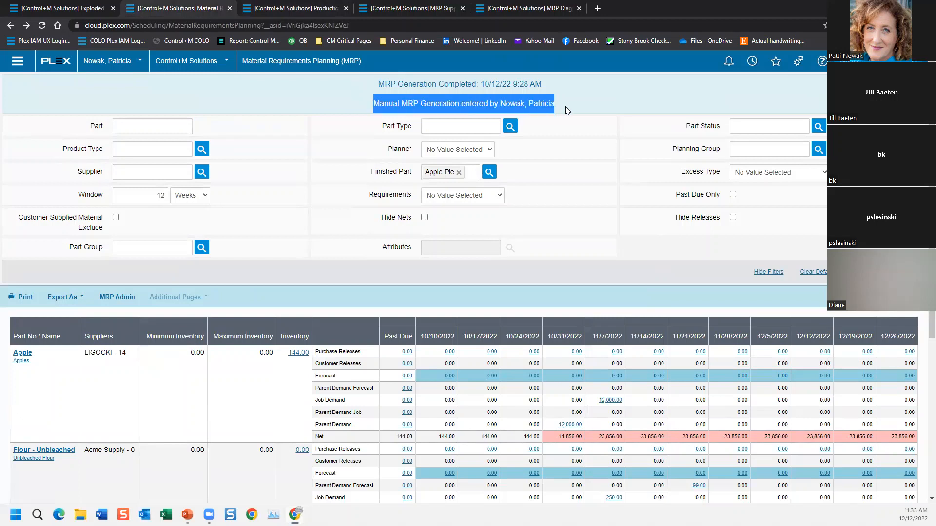
{"action": "left_click", "coordinate": [608, 401]}
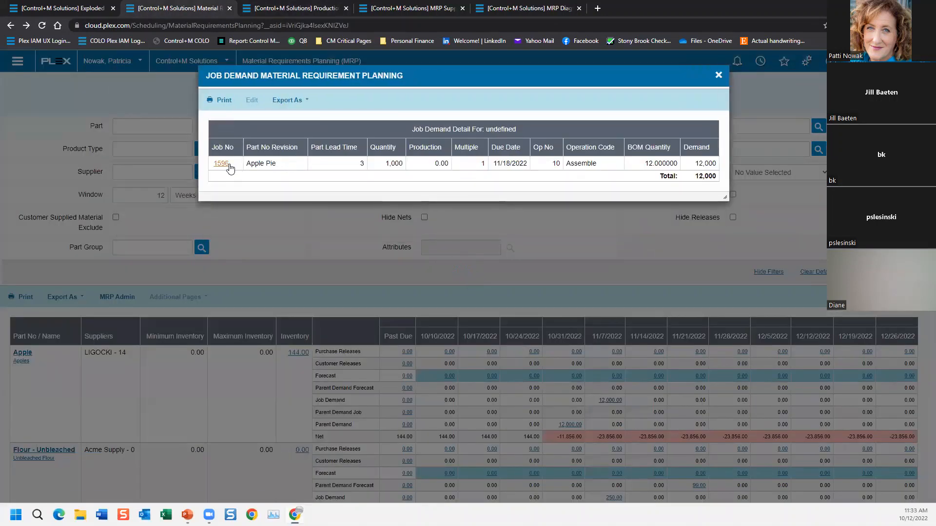
{"action": "left_click", "coordinate": [719, 75]}
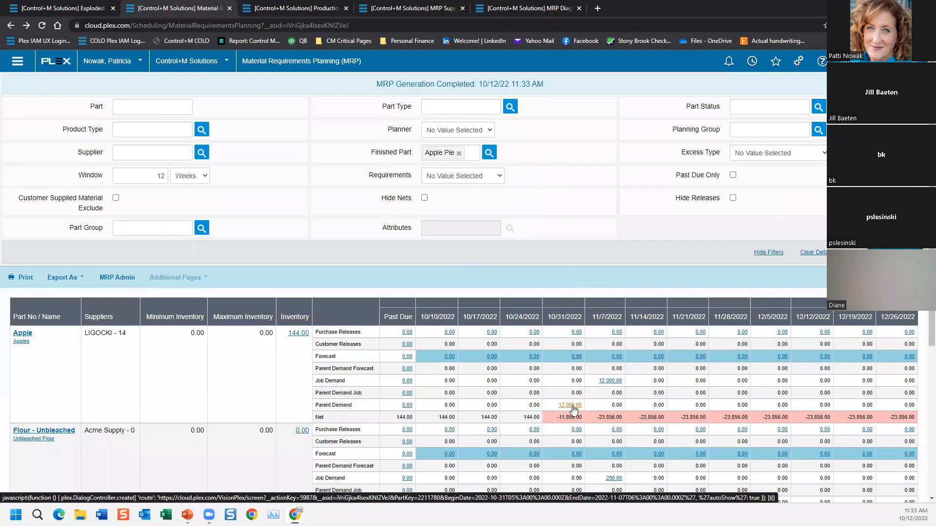
Step: View the material requirements with the planning window in Months and restore the window to Weeks
{"action": "left_click", "coordinate": [188, 178]}
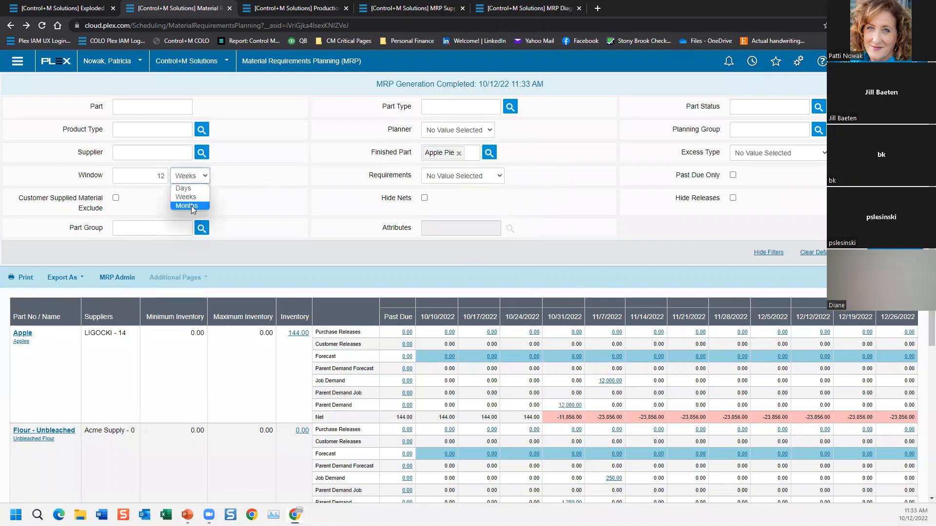
{"action": "left_click", "coordinate": [187, 206]}
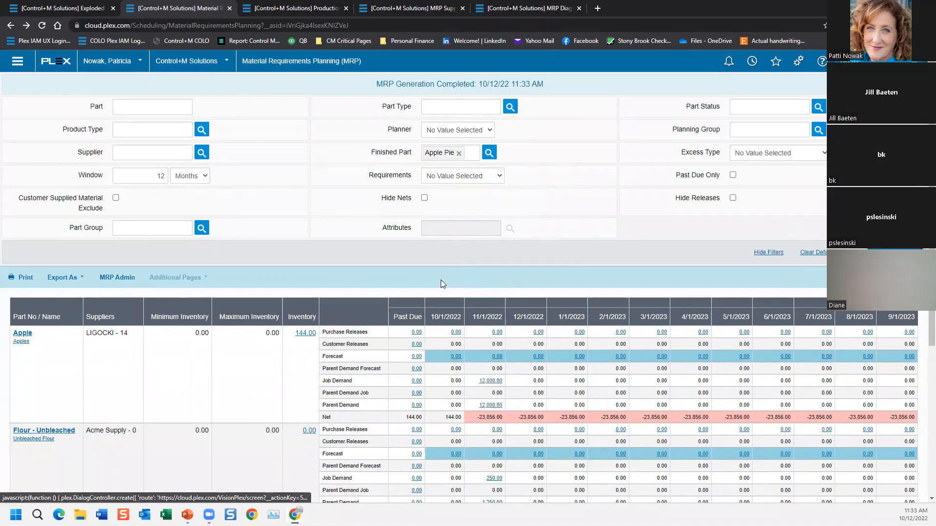
{"action": "left_click", "coordinate": [194, 175]}
{"action": "left_click", "coordinate": [186, 197]}
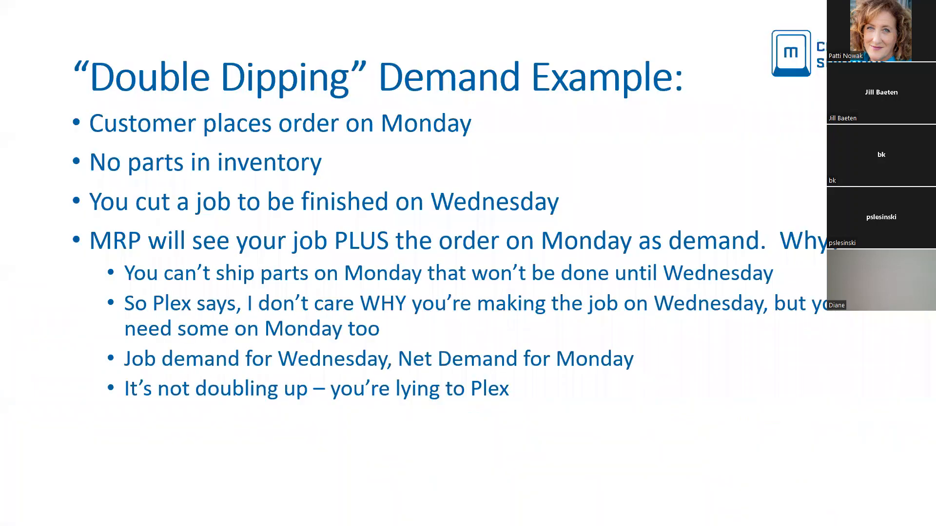
Step: Advance the presentation one slide, switch back to Plex and open the scheduled Apple Pie job from Production Requirements Planning for editing
{"action": "key", "text": "Right"}
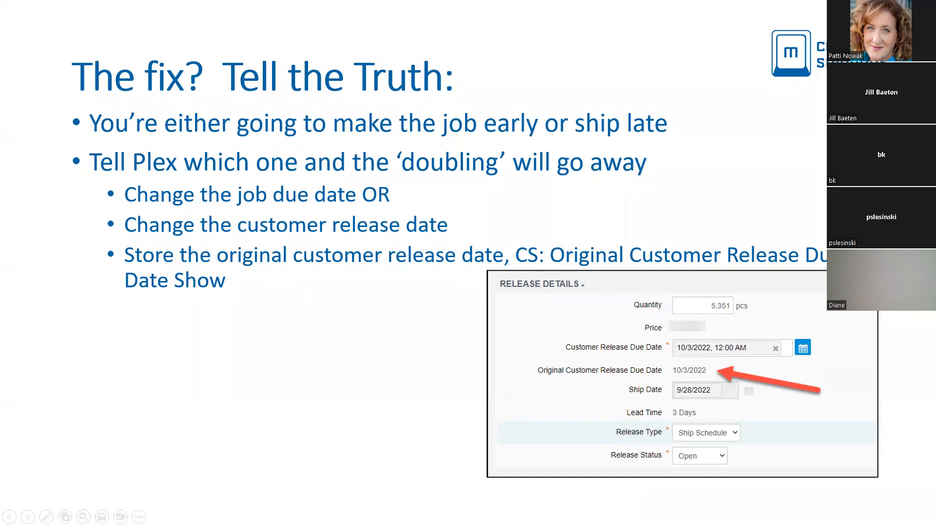
{"action": "key", "text": "alt+Tab"}
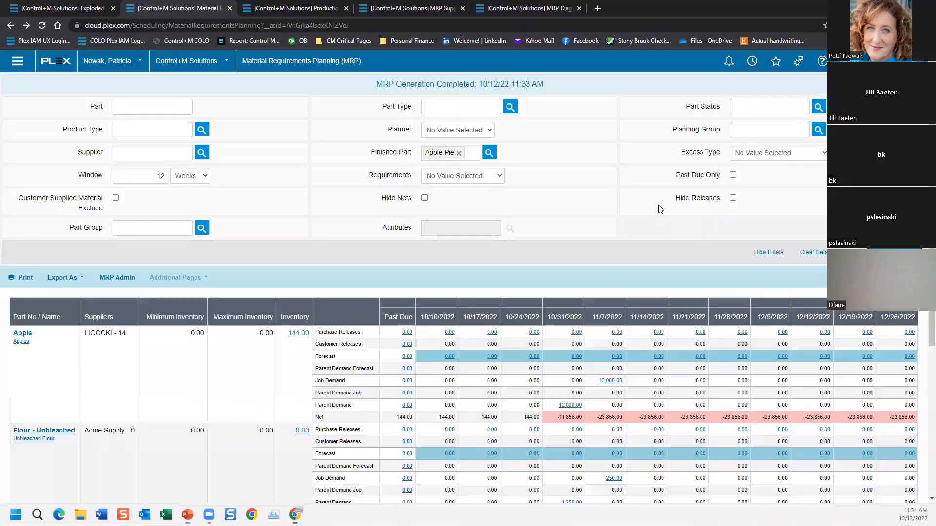
{"action": "left_click", "coordinate": [351, 10]}
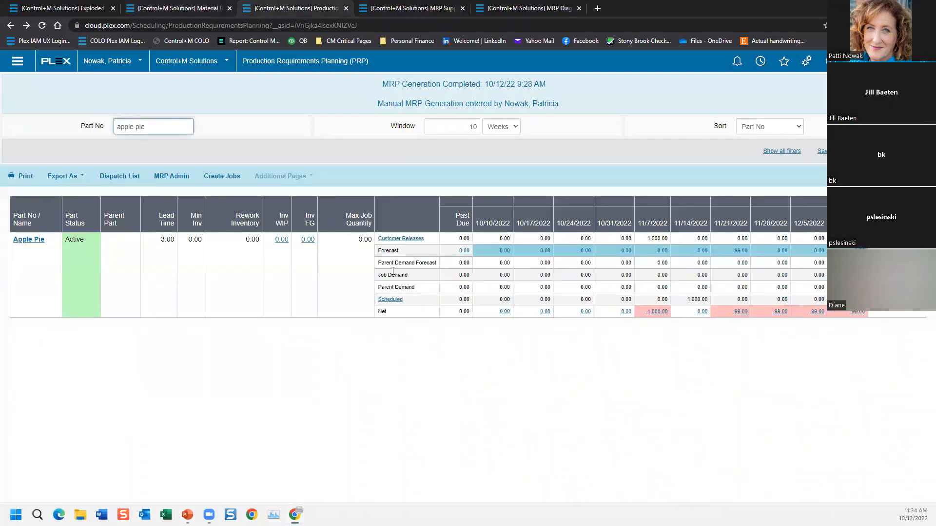
{"action": "left_click", "coordinate": [389, 299]}
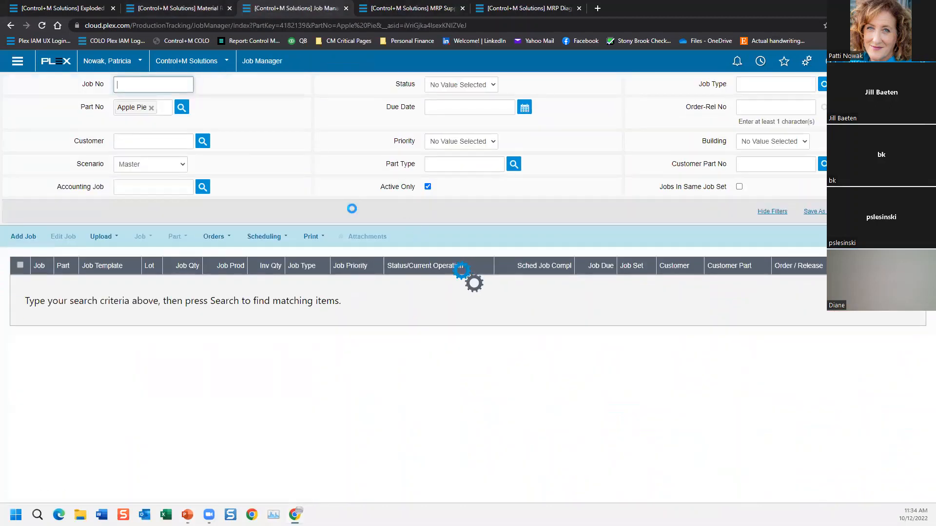
{"action": "left_click", "coordinate": [225, 182]}
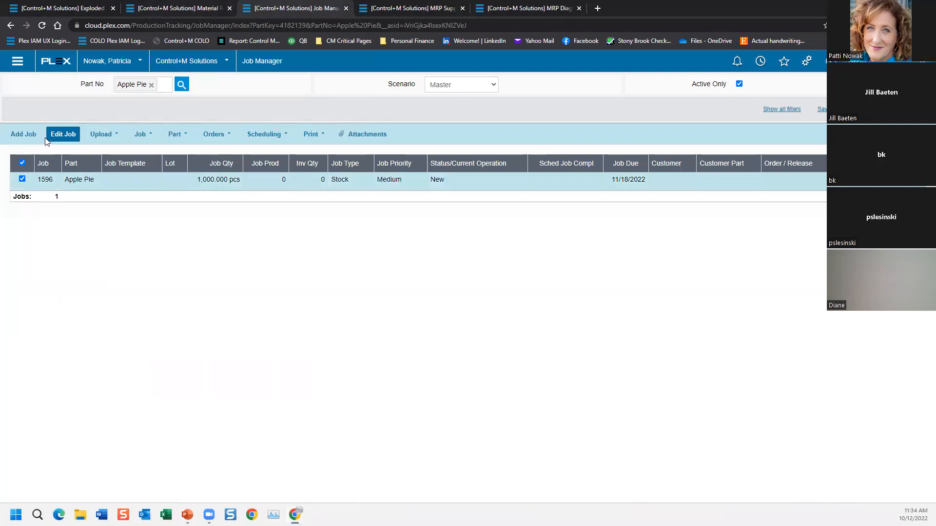
{"action": "left_click", "coordinate": [63, 134]}
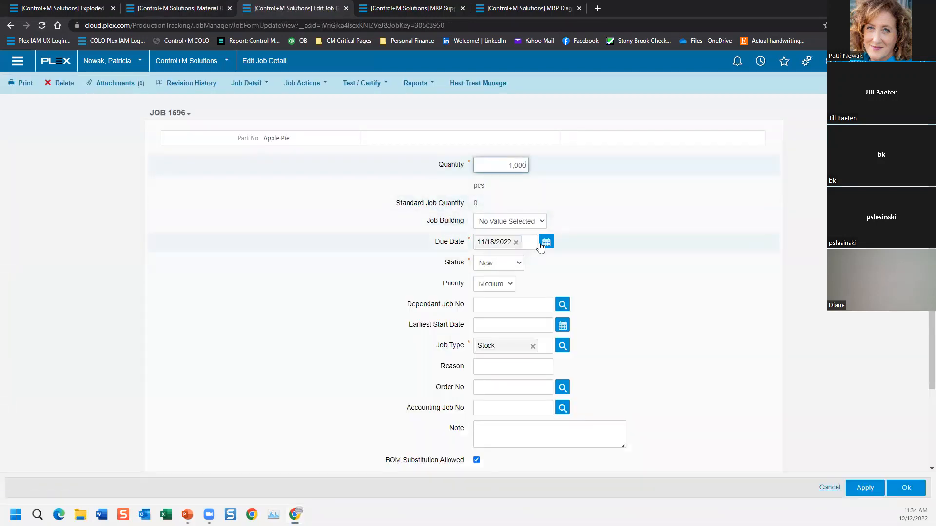
Step: Set the Apple Pie job's due date to 10/31/2022, apply the change and return to the Job Manager
{"action": "left_click", "coordinate": [546, 243]}
{"action": "double_click", "coordinate": [502, 283]}
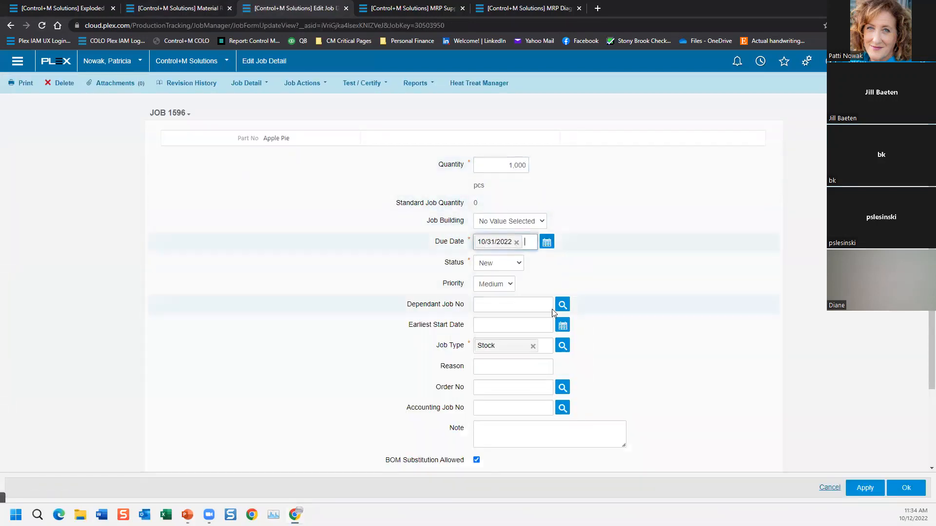
{"action": "left_click", "coordinate": [864, 487]}
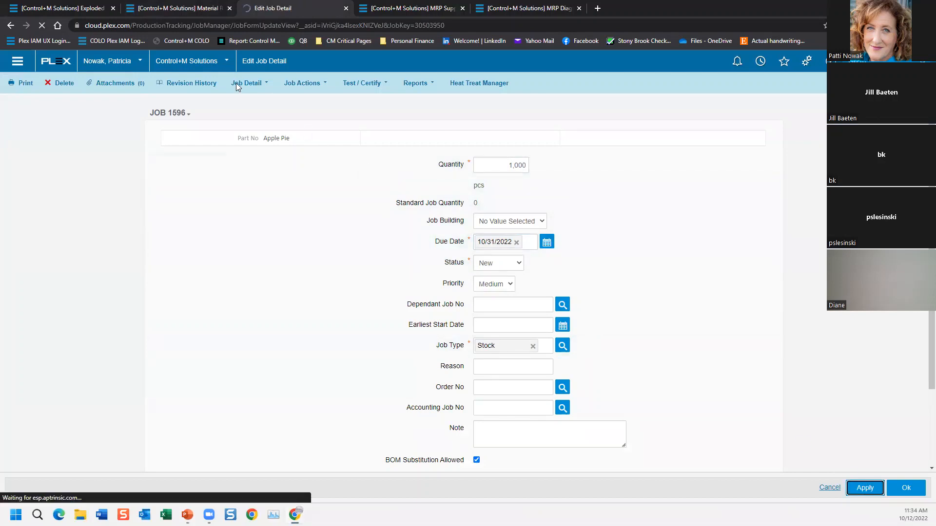
{"action": "left_click", "coordinate": [259, 85]}
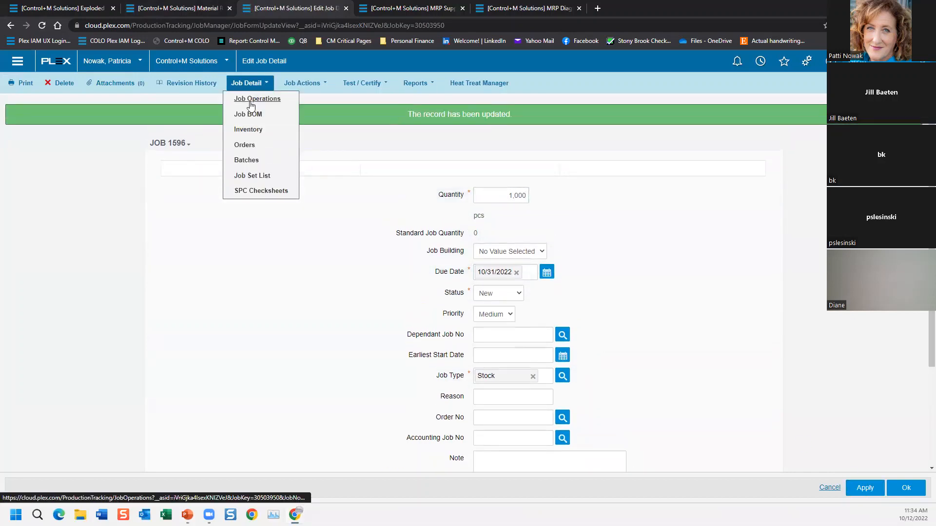
{"action": "left_click", "coordinate": [314, 85]}
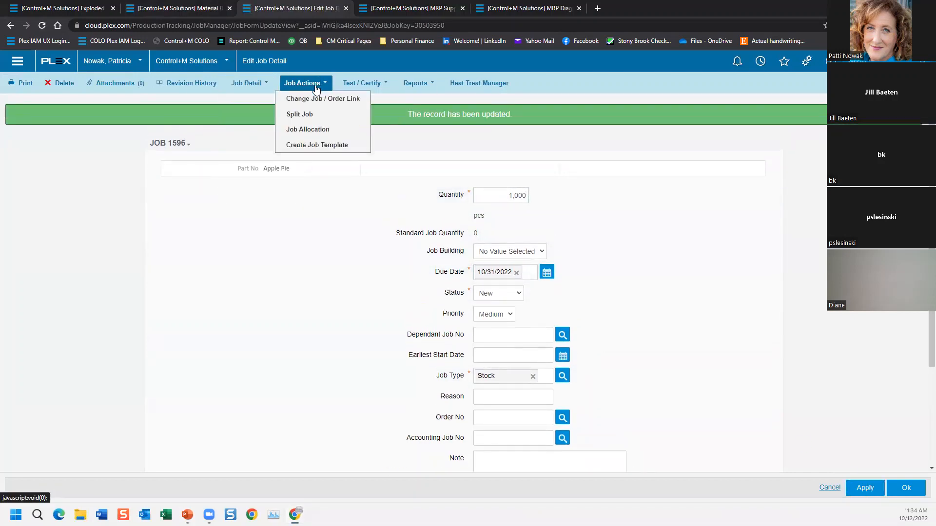
{"action": "left_click", "coordinate": [151, 159]}
{"action": "left_click", "coordinate": [10, 27]}
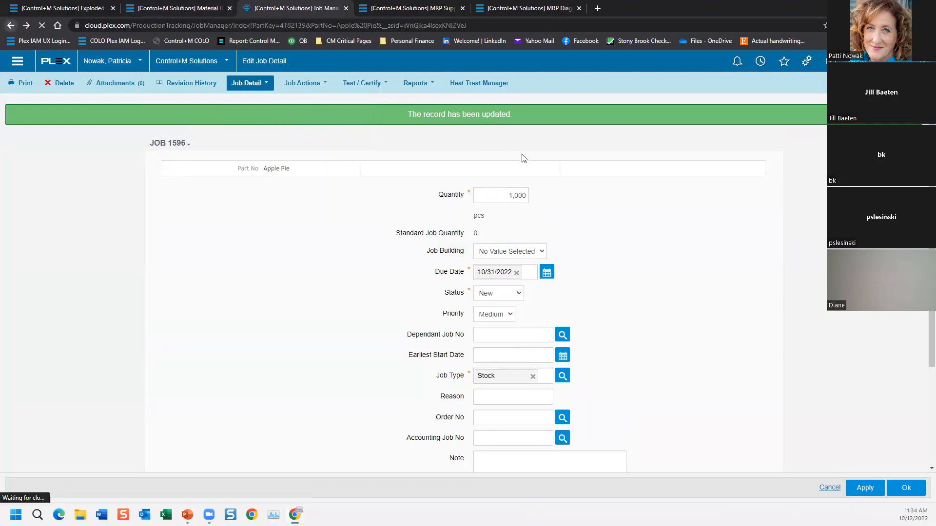
Step: Request a manual MRP generation from MRP Admin and return to Production Requirements Planning for Apple Pie
{"action": "left_click", "coordinate": [205, 9]}
{"action": "left_click", "coordinate": [117, 277]}
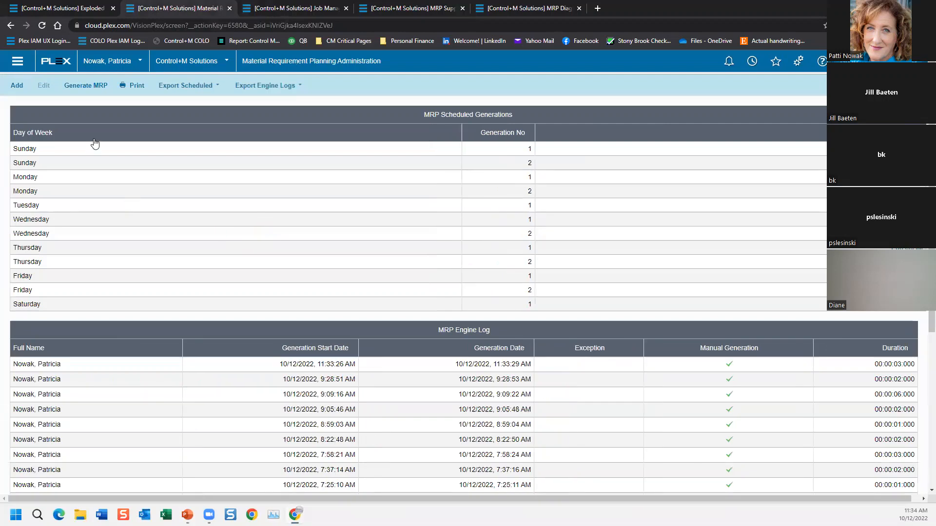
{"action": "left_click", "coordinate": [85, 86]}
{"action": "left_click", "coordinate": [32, 83]}
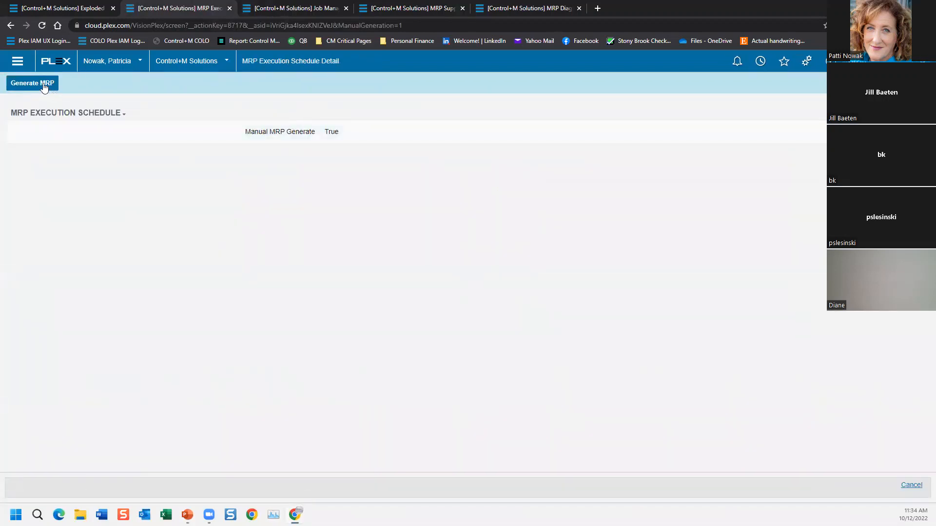
{"action": "left_click", "coordinate": [317, 8]}
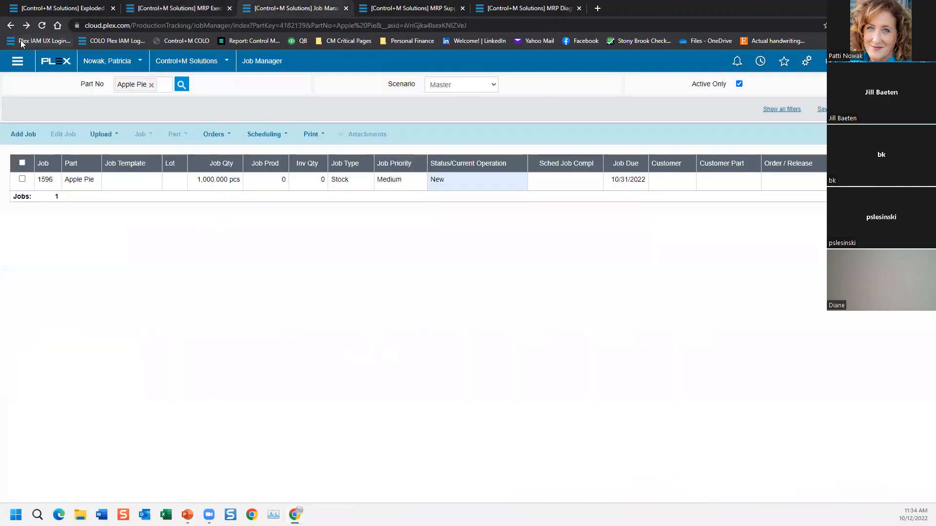
{"action": "left_click", "coordinate": [11, 25]}
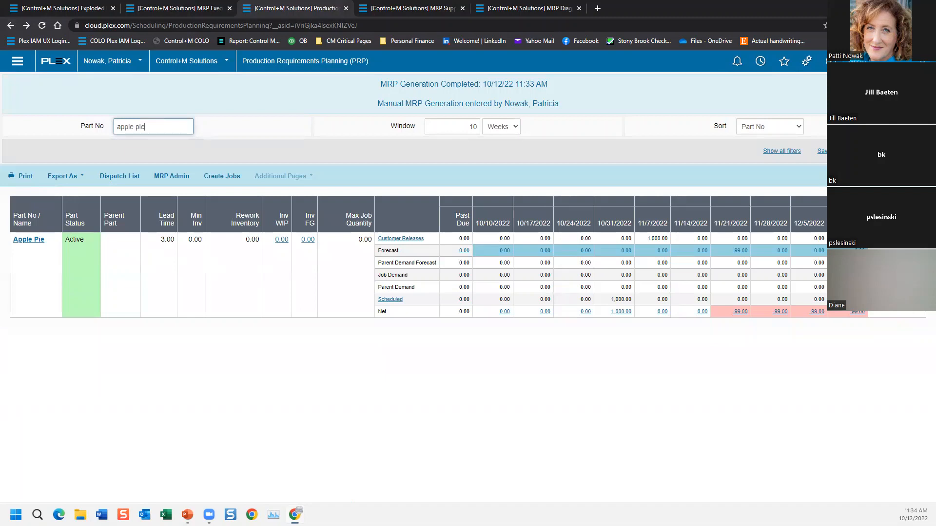
Step: Switch to the PowerPoint presentation and advance to the slide about the MRP Recommendations Screen
{"action": "key", "text": "alt+Tab"}
{"action": "key", "text": "Right"}
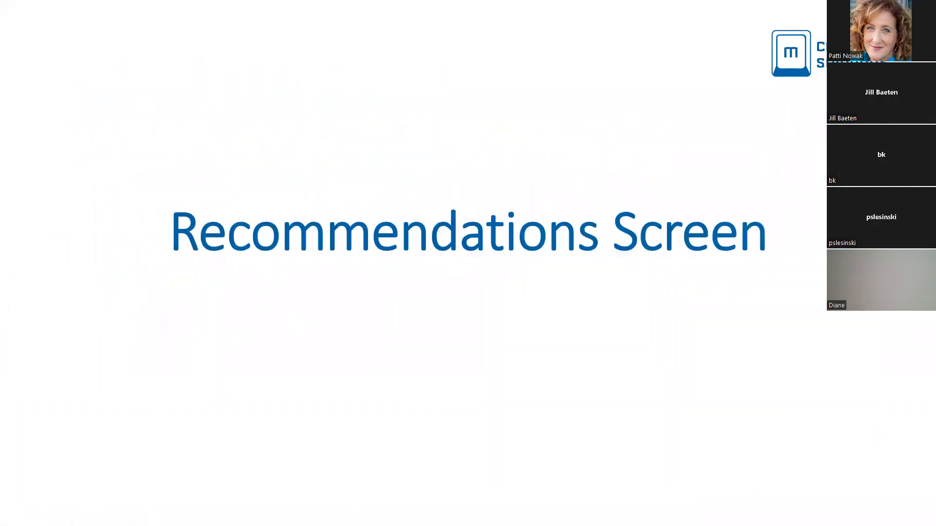
{"action": "key", "text": "Right"}
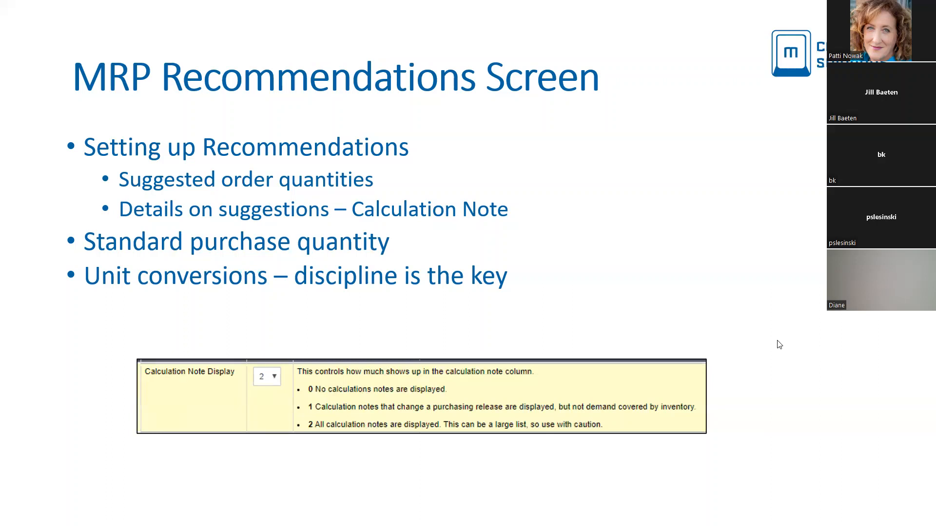
Step: Switch back to Plex, open the Apple part's release planning from Material Requirements Planning and highlight its standard order quantity
{"action": "key", "text": "alt+Tab"}
{"action": "left_click", "coordinate": [179, 8]}
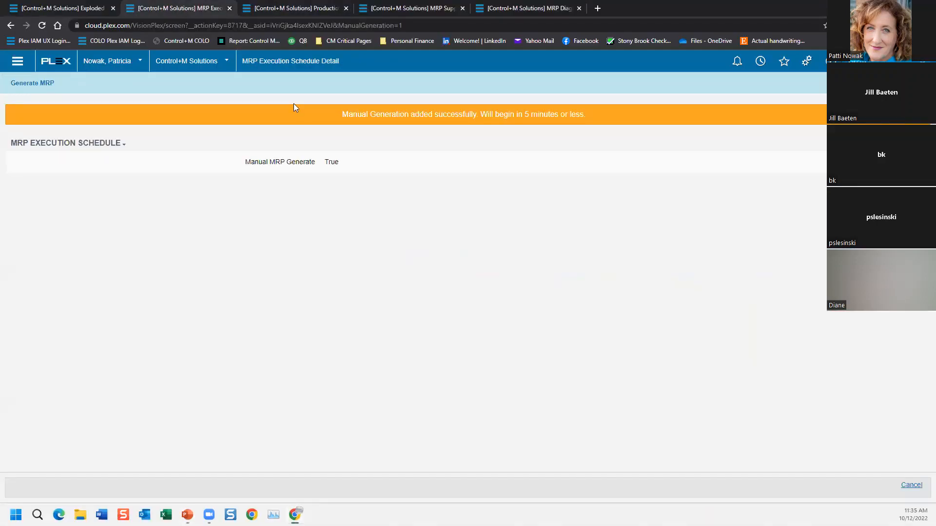
{"action": "left_click", "coordinate": [10, 26]}
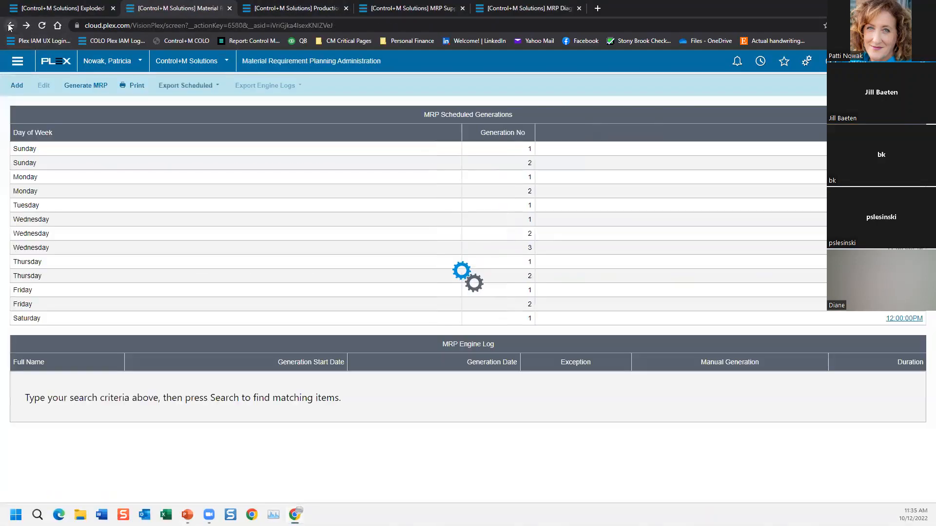
{"action": "left_click", "coordinate": [11, 26]}
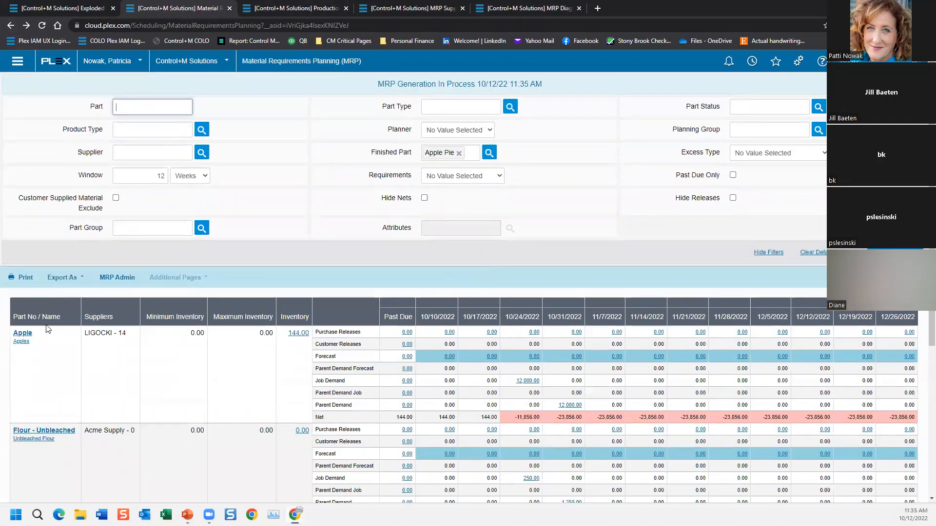
{"action": "left_click", "coordinate": [22, 333]}
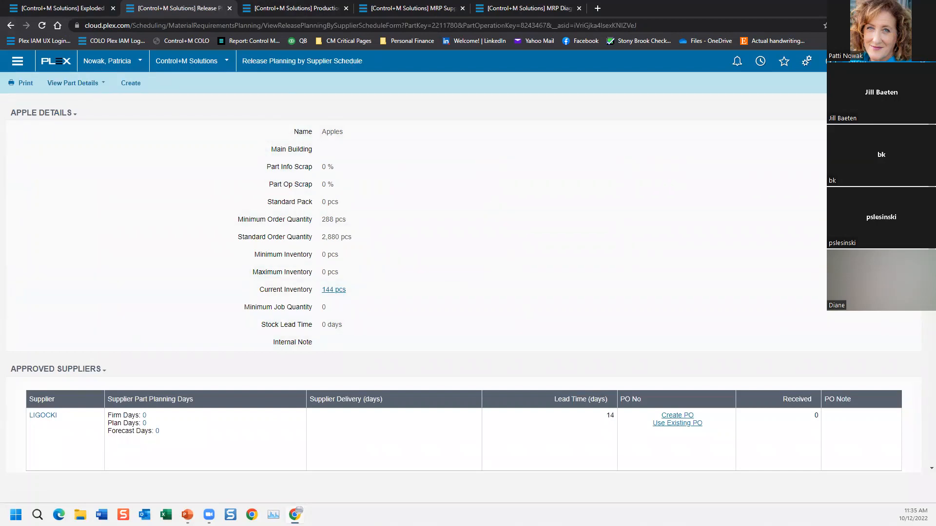
{"action": "left_click_drag", "start_coordinate": [322, 219], "coordinate": [322, 243]}
Step: Return to the MRP Recommendations Screen slide in the PowerPoint presentation
{"action": "key", "text": "alt+Tab"}
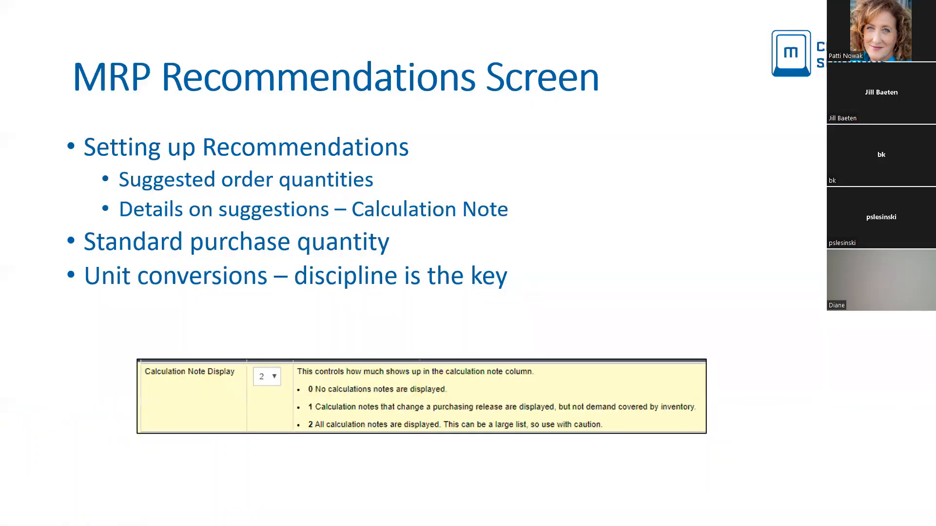
{"action": "key", "text": "alt+Tab"}
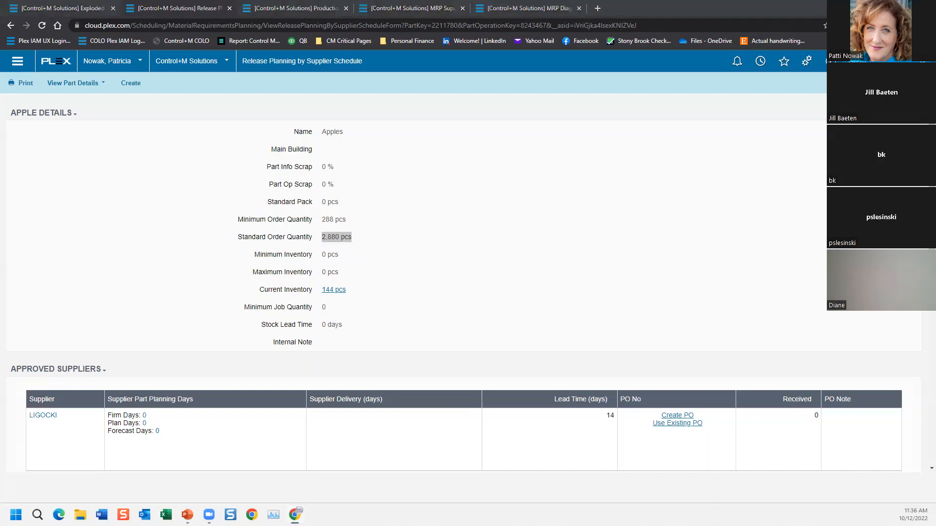
{"action": "key", "text": "alt+Tab"}
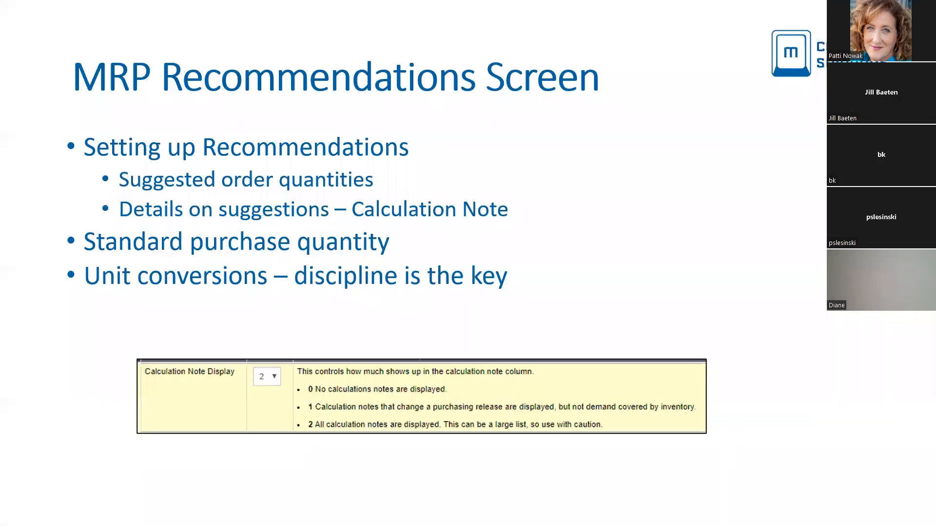
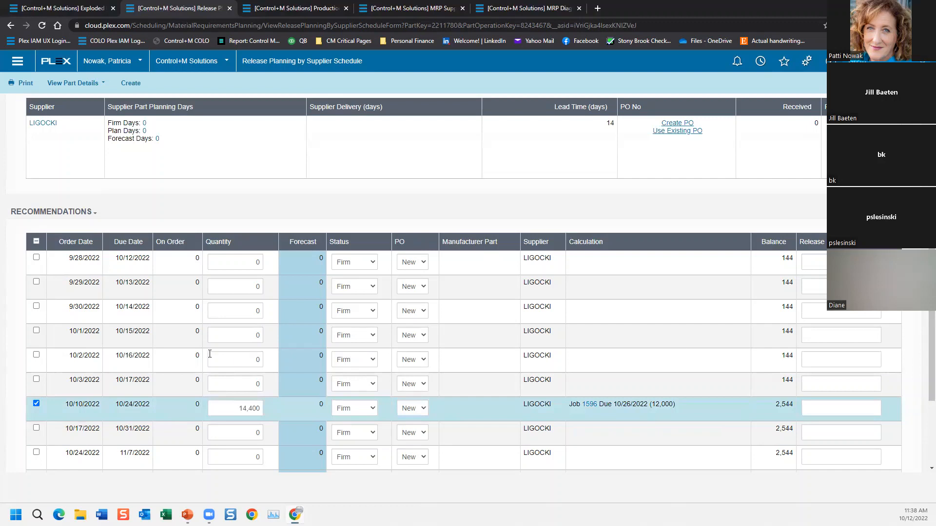
Step: Review the Apple part's stock lead time and its supplier recommendations in the release planning
{"action": "scroll", "coordinate": [209, 354], "scroll_direction": "up", "scroll_amount": 4}
{"action": "left_click_drag", "start_coordinate": [257, 228], "coordinate": [368, 230]}
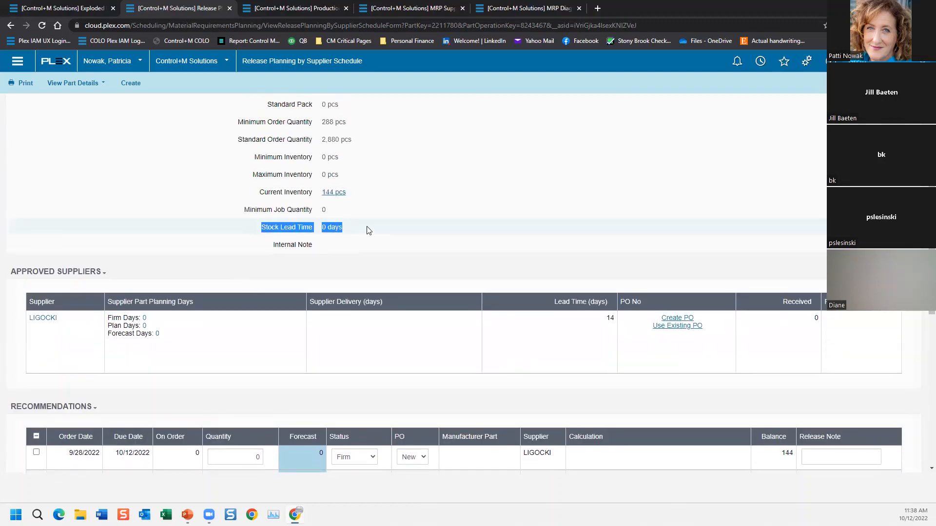
{"action": "left_click", "coordinate": [367, 228]}
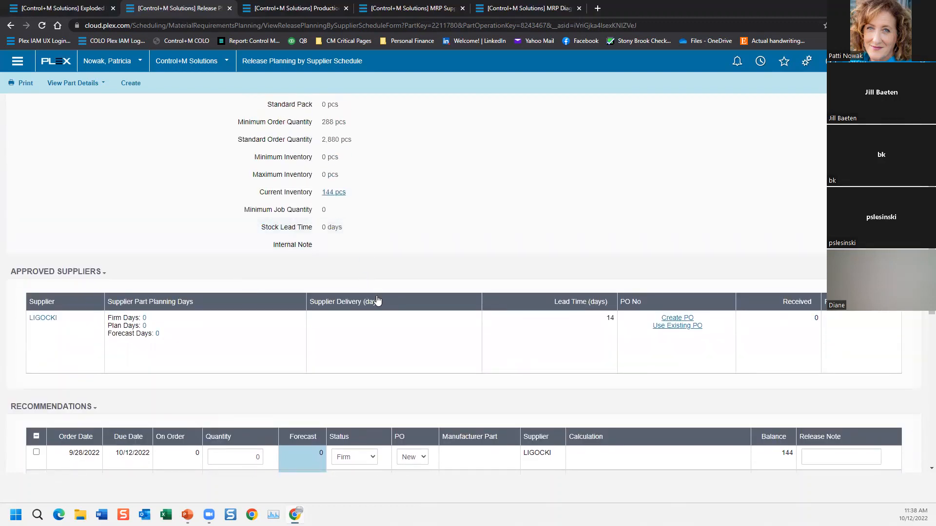
{"action": "scroll", "coordinate": [377, 300], "scroll_direction": "down", "scroll_amount": 3}
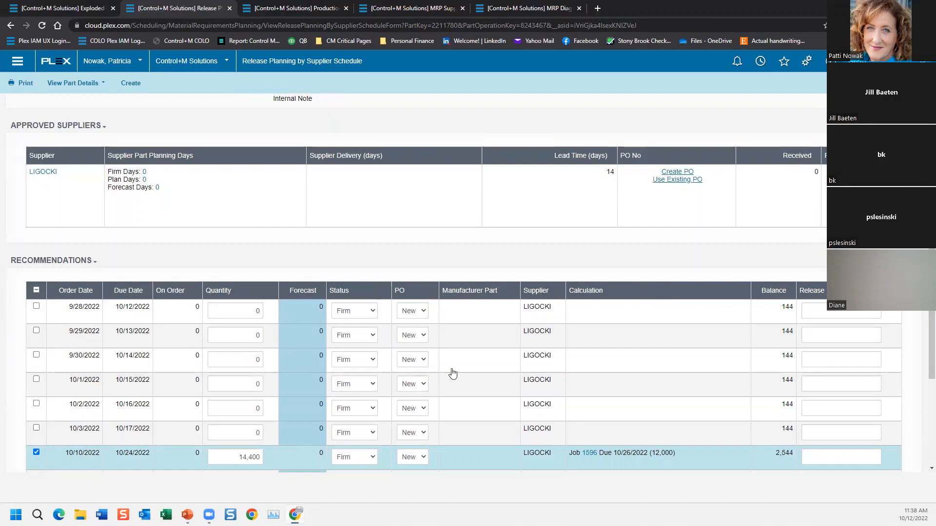
{"action": "scroll", "coordinate": [449, 376], "scroll_direction": "down", "scroll_amount": 3}
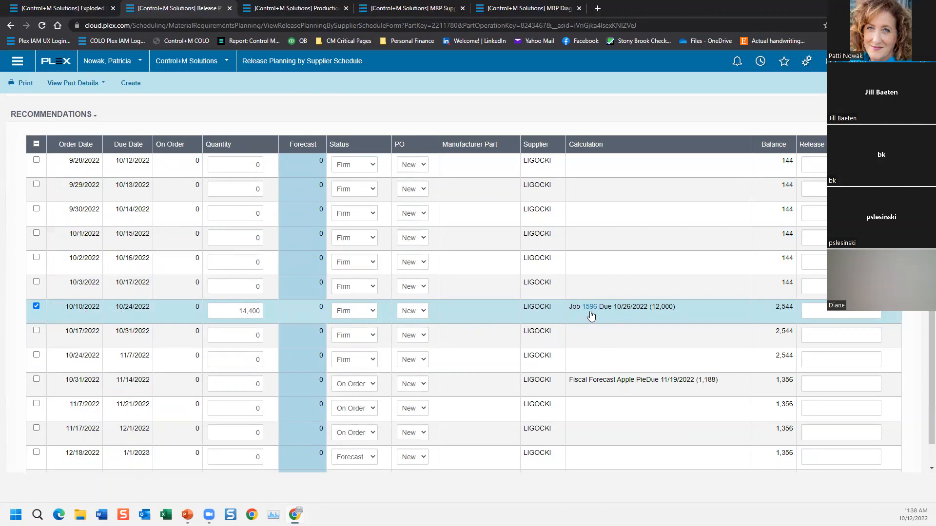
Step: Open the scheduled Apple Pie job from Production Requirements Planning and delete it
{"action": "left_click", "coordinate": [11, 25]}
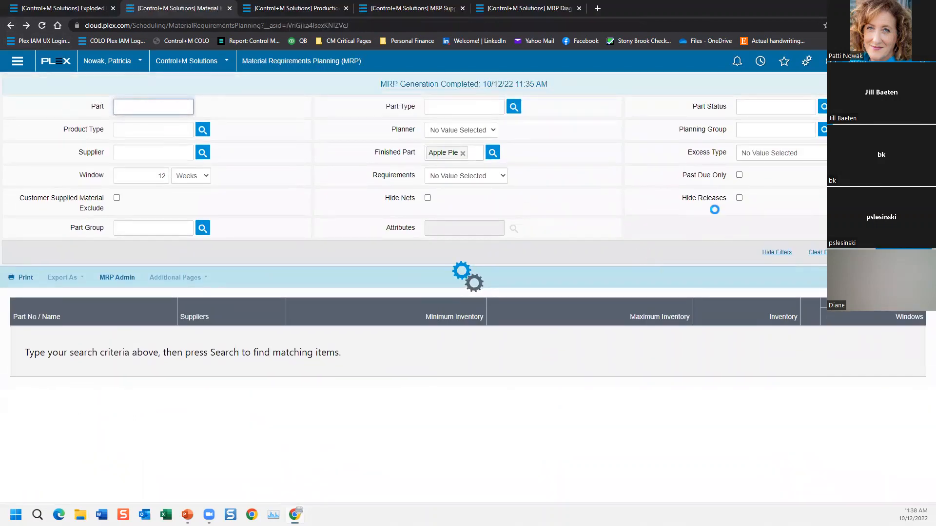
{"action": "left_click", "coordinate": [280, 8]}
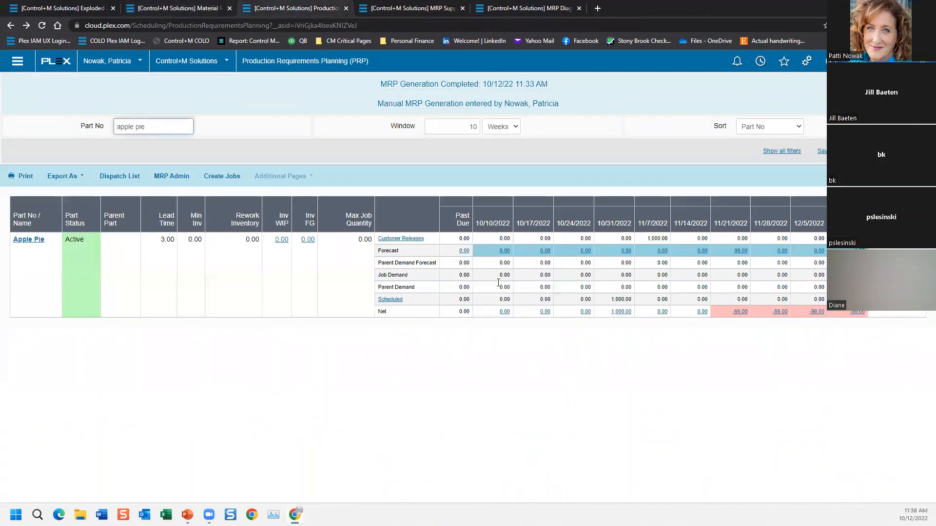
{"action": "left_click", "coordinate": [392, 300]}
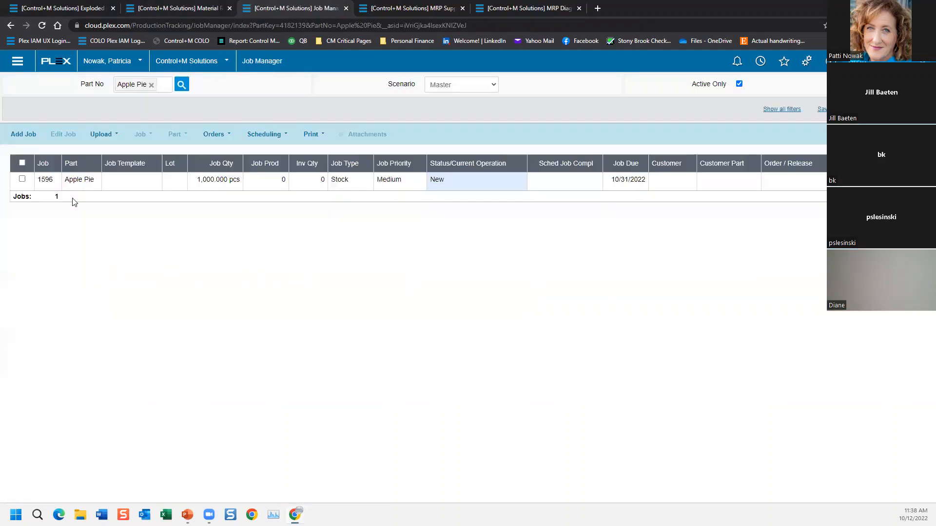
{"action": "left_click", "coordinate": [69, 180]}
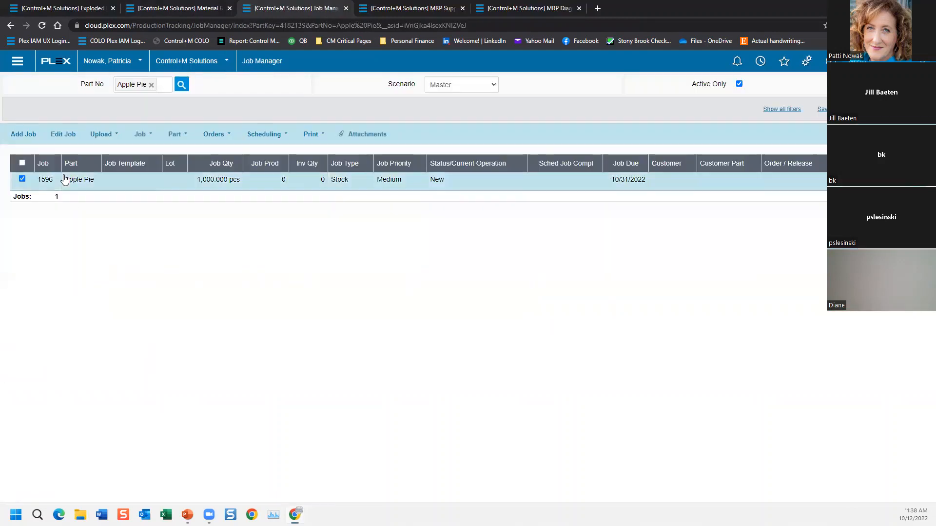
{"action": "left_click", "coordinate": [62, 134]}
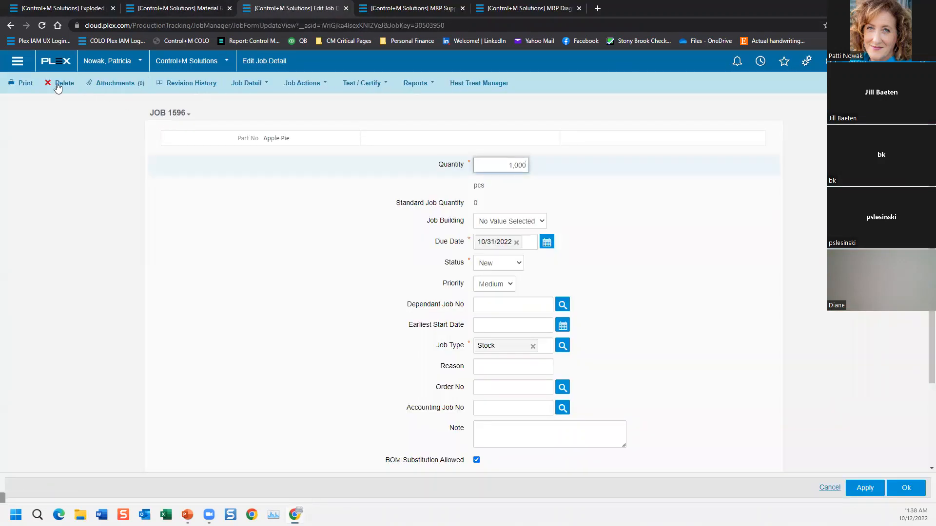
{"action": "left_click", "coordinate": [58, 82]}
{"action": "left_click", "coordinate": [454, 140]}
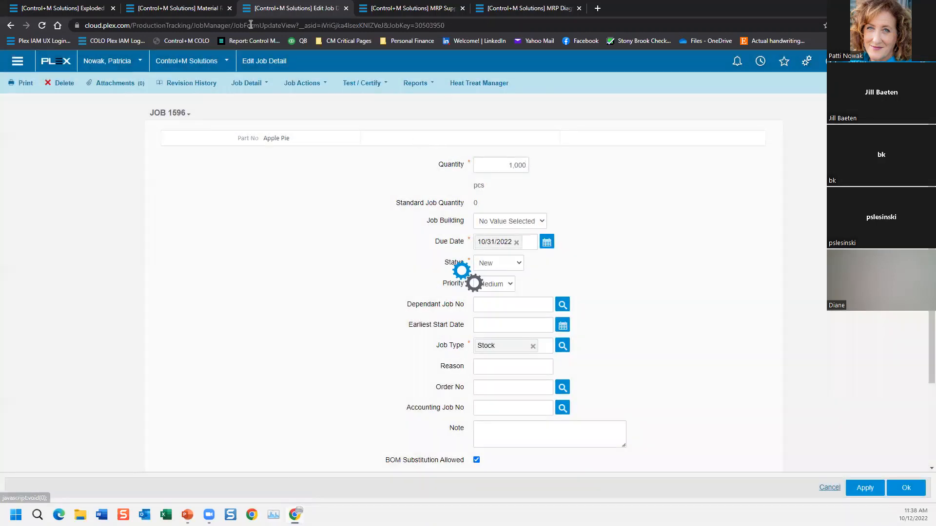
Step: Request a manual MRP generation from MRP Admin and return to Material Requirements Planning for Apple Pie
{"action": "left_click", "coordinate": [191, 8]}
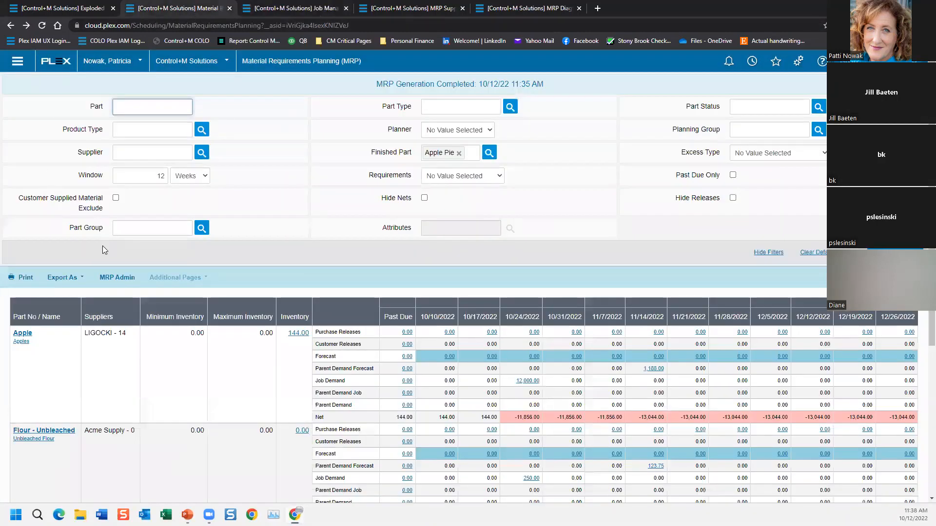
{"action": "left_click", "coordinate": [100, 279]}
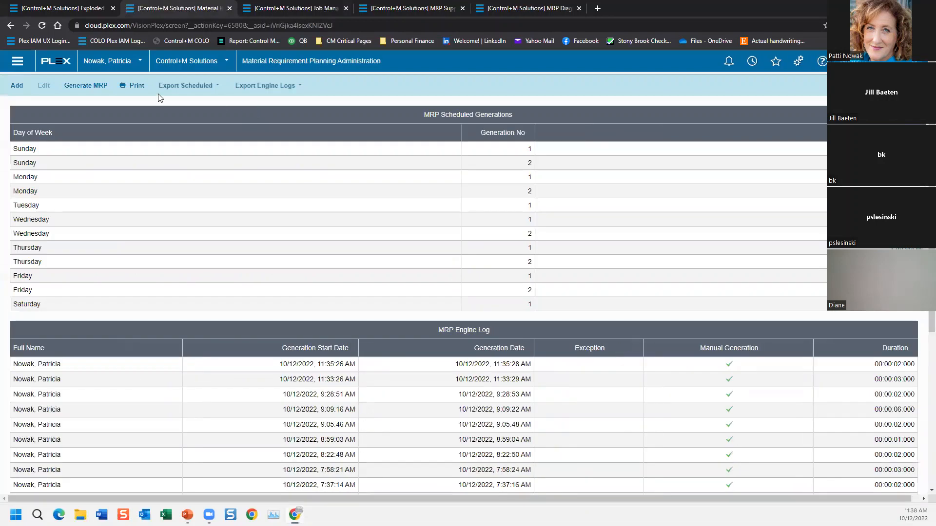
{"action": "left_click", "coordinate": [99, 85]}
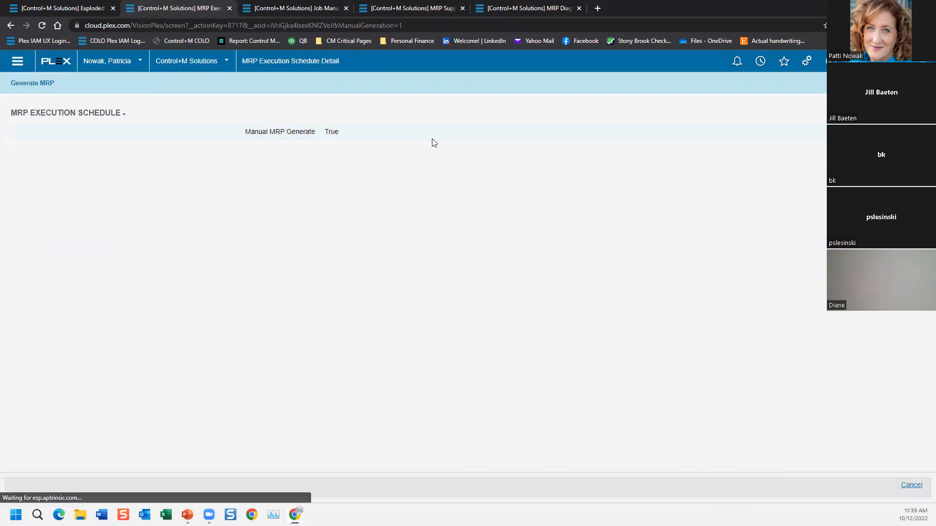
{"action": "left_click", "coordinate": [30, 84]}
{"action": "left_click", "coordinate": [11, 25]}
{"action": "left_click", "coordinate": [10, 25]}
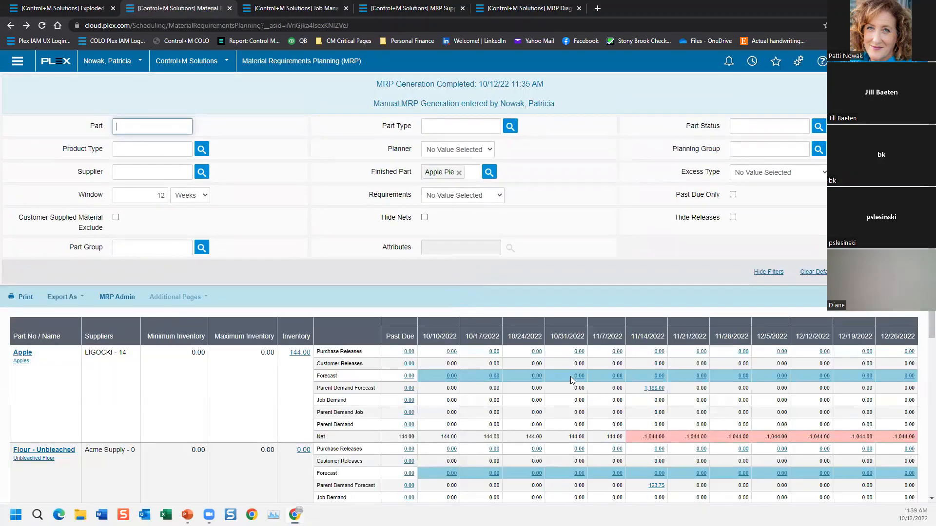
Step: Open the Apple part's release planning and highlight the calculation and quantity of the recommendation due 11/14/2022
{"action": "scroll", "coordinate": [572, 380], "scroll_direction": "down", "scroll_amount": 1}
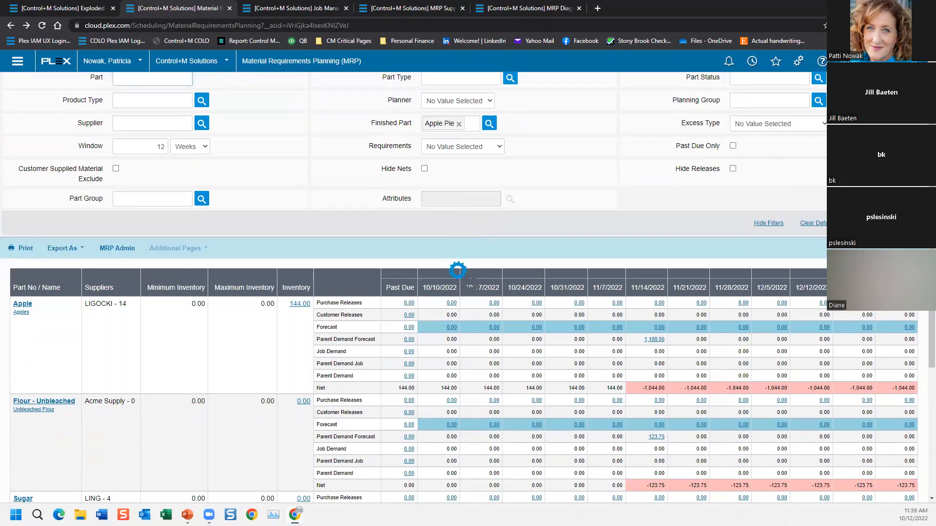
{"action": "scroll", "coordinate": [114, 302], "scroll_direction": "up", "scroll_amount": 1}
{"action": "left_click", "coordinate": [20, 361]}
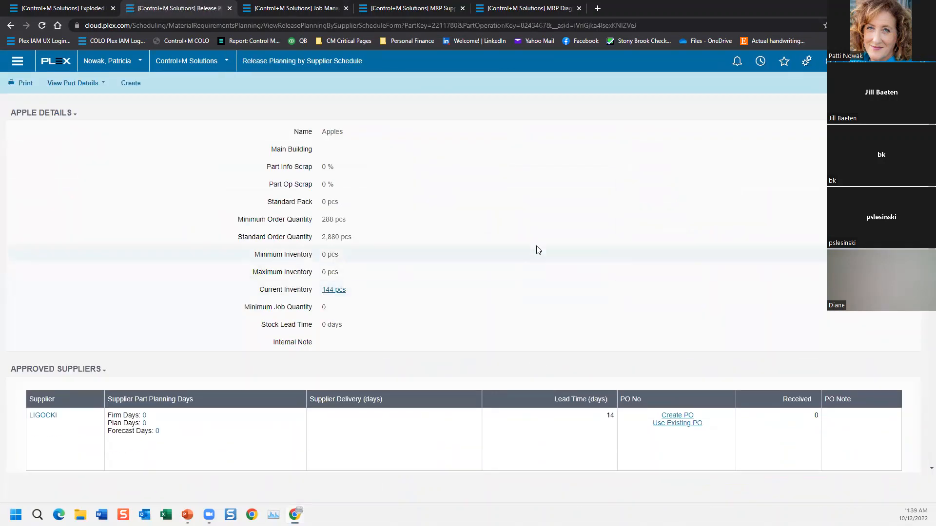
{"action": "scroll", "coordinate": [515, 263], "scroll_direction": "down", "scroll_amount": 8}
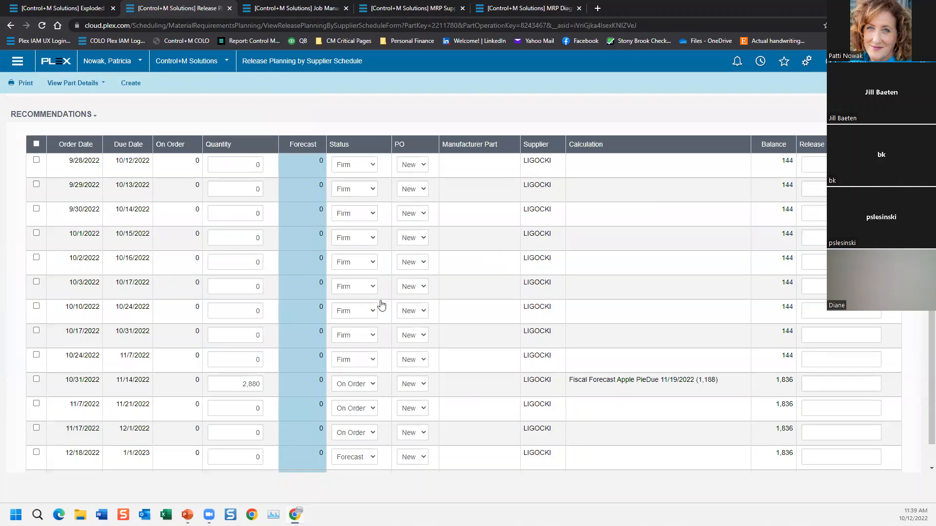
{"action": "left_click_drag", "start_coordinate": [716, 387], "coordinate": [568, 391]}
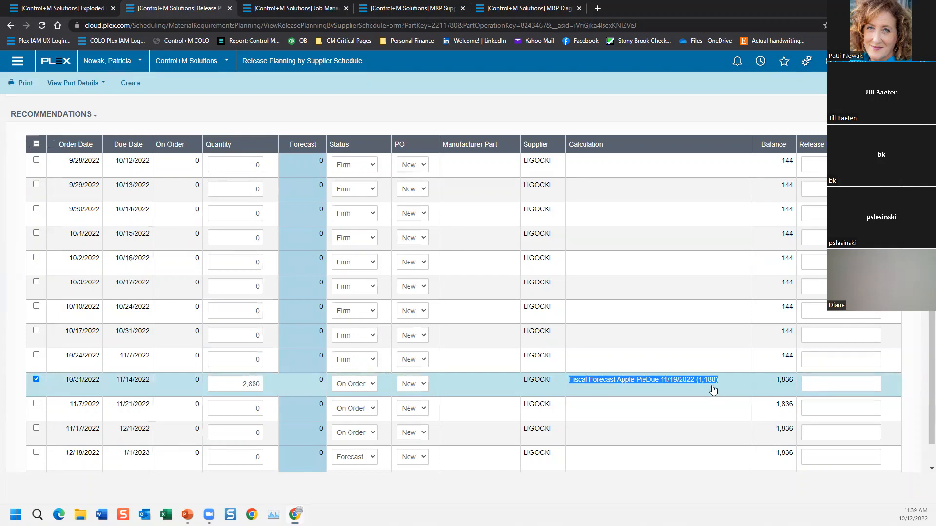
{"action": "left_click_drag", "start_coordinate": [231, 384], "coordinate": [264, 381]}
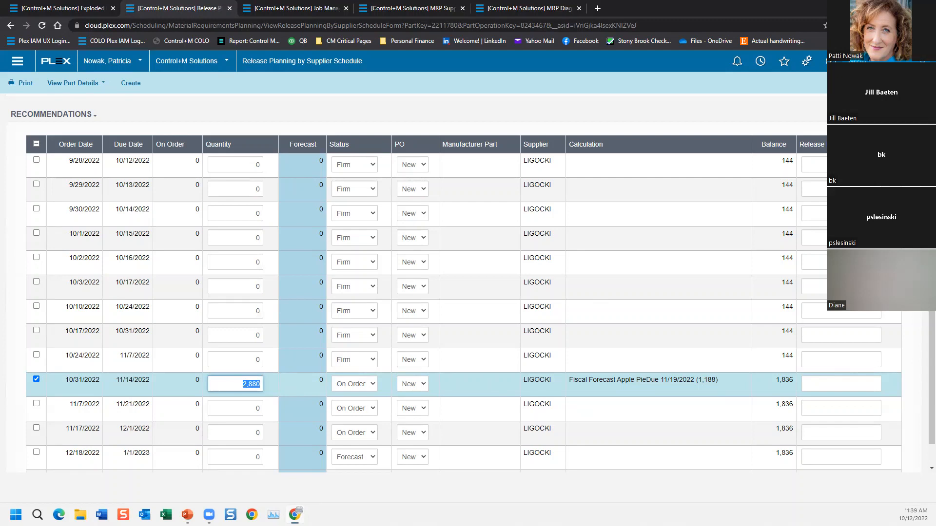
Step: Switch to the PowerPoint presentation and advance from Recommendation Dates to the Cutting a PO with Release slide
{"action": "key", "text": "alt+Tab"}
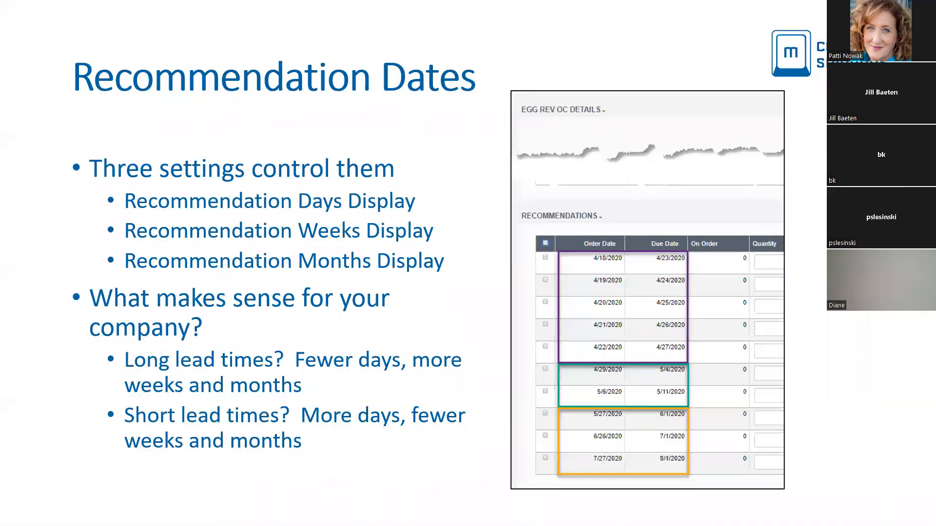
{"action": "key", "text": "Right"}
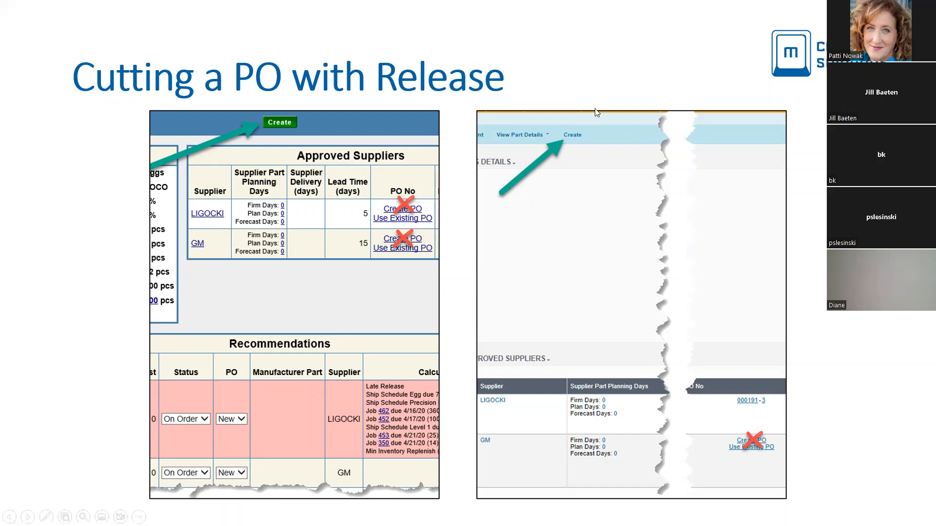
Step: Switch back to Plex, reopen the Apple part's release planning and highlight the quantity of the recommendation due 10/31/2022
{"action": "key", "text": "alt+Tab"}
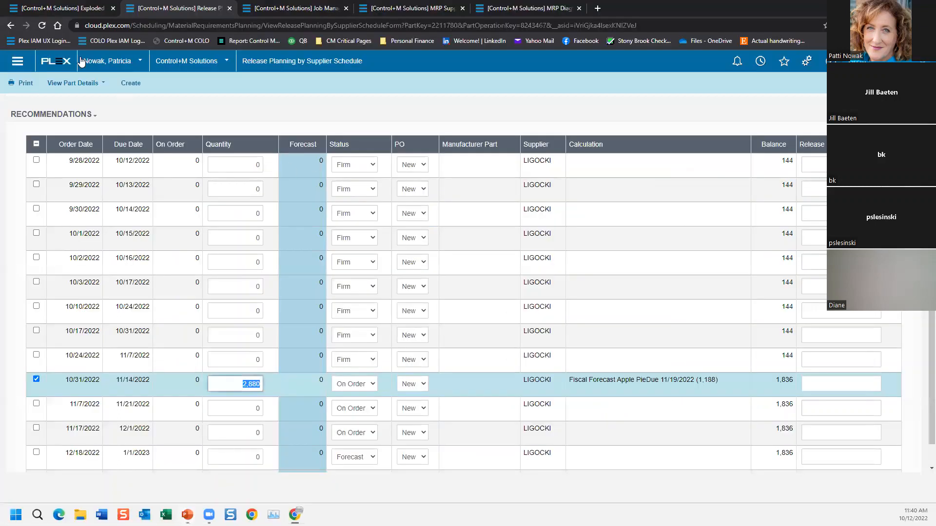
{"action": "left_click", "coordinate": [11, 25]}
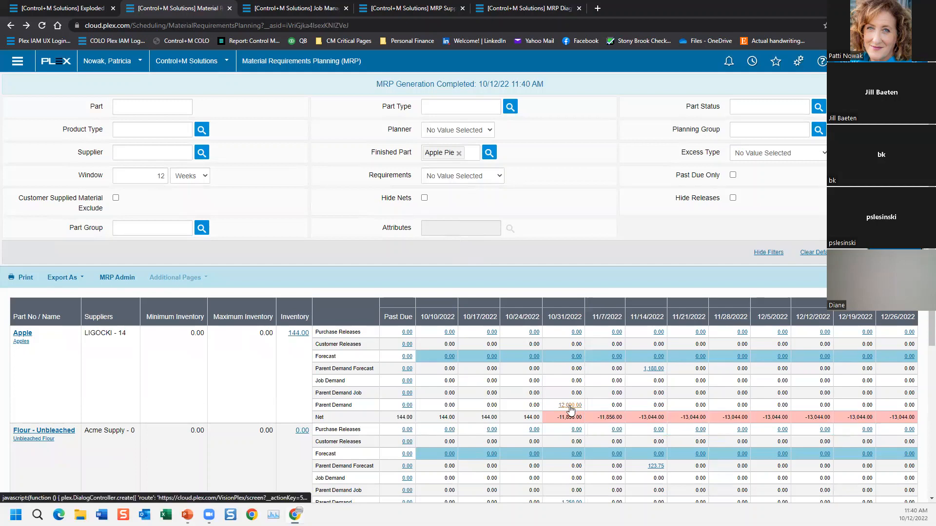
{"action": "left_click", "coordinate": [19, 338]}
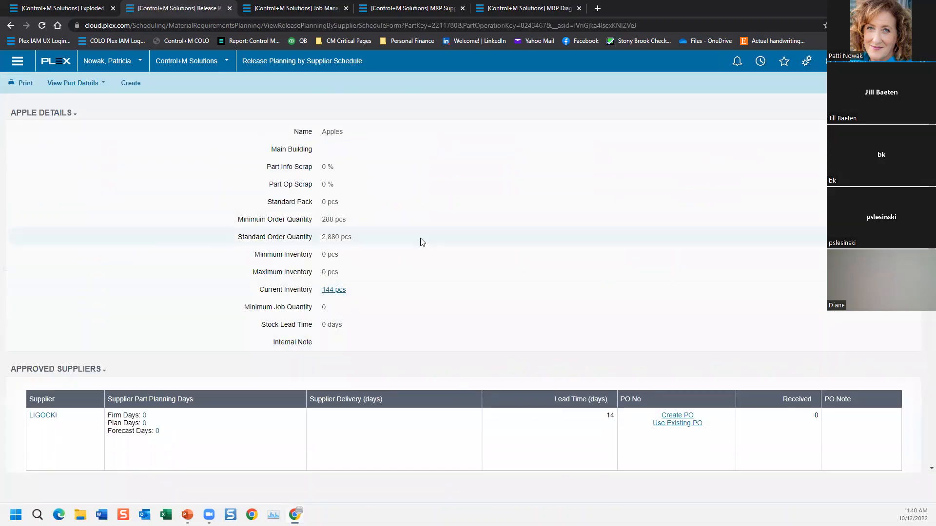
{"action": "scroll", "coordinate": [484, 264], "scroll_direction": "down", "scroll_amount": 2}
{"action": "scroll", "coordinate": [484, 264], "scroll_direction": "down", "scroll_amount": 3}
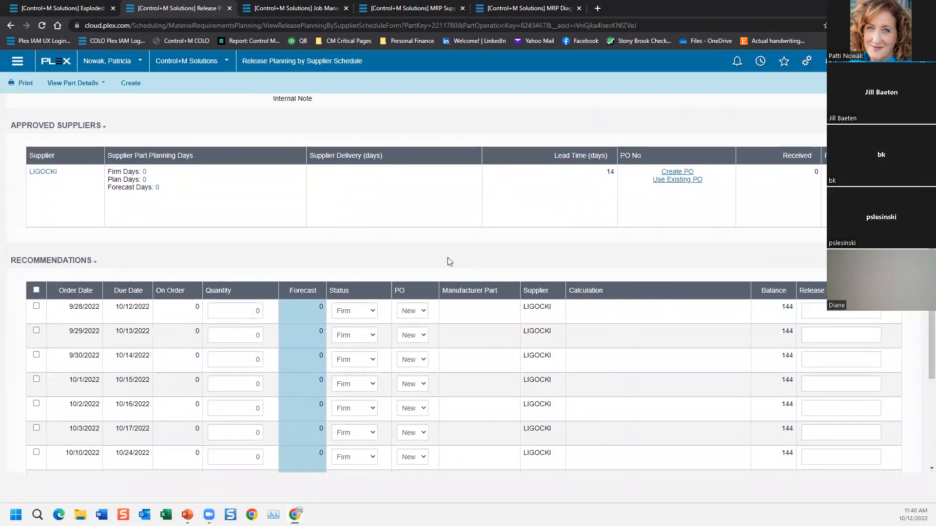
{"action": "scroll", "coordinate": [267, 276], "scroll_direction": "down", "scroll_amount": 1}
{"action": "scroll", "coordinate": [165, 263], "scroll_direction": "down", "scroll_amount": 1}
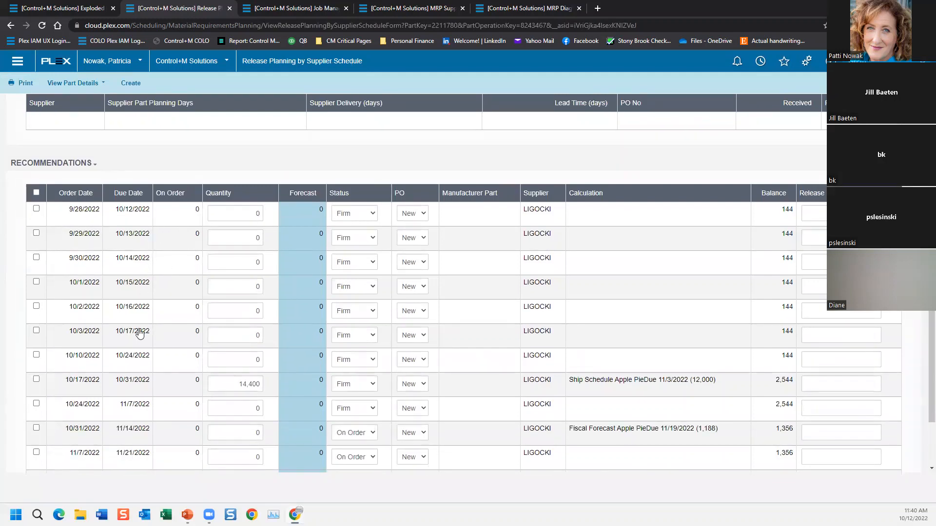
{"action": "scroll", "coordinate": [138, 359], "scroll_direction": "down", "scroll_amount": 2}
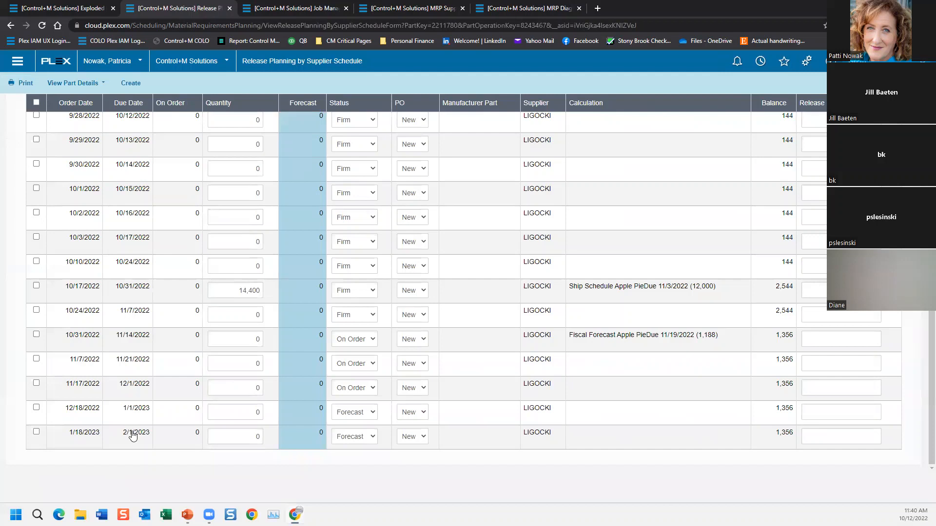
{"action": "left_click_drag", "start_coordinate": [226, 295], "coordinate": [259, 297]}
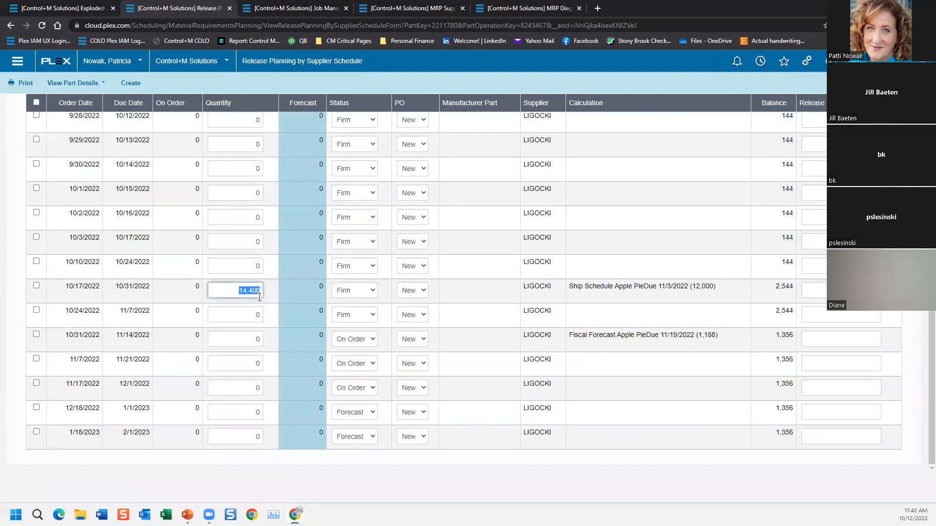
Step: Check the Cutting a PO with Release slide in PowerPoint and return to the release planning in Plex
{"action": "key", "text": "alt+Tab"}
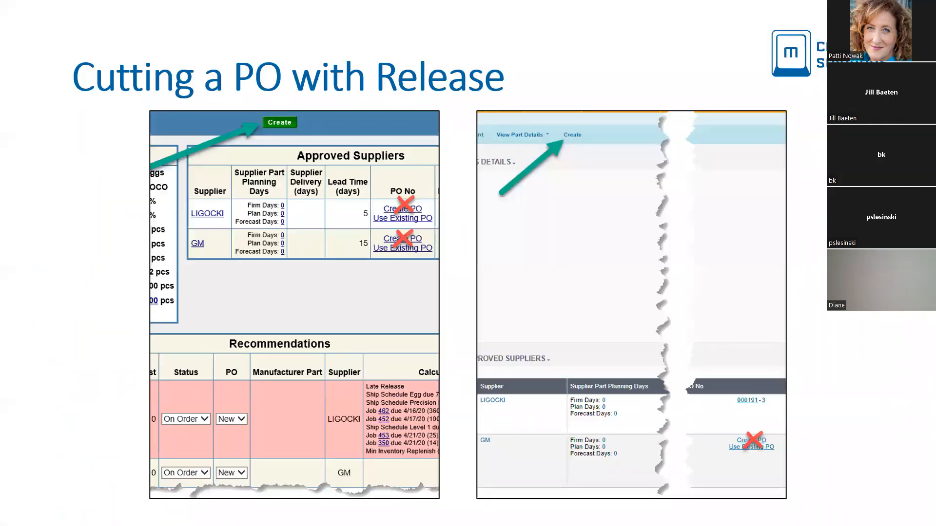
{"action": "key", "text": "alt+Tab"}
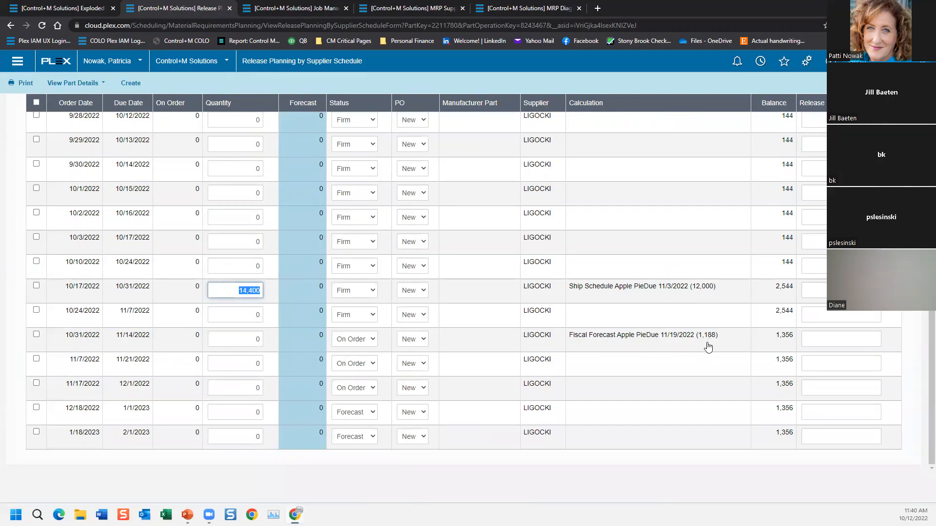
Step: Select the recommendation due 10/31/2022 and enter the release note "Release Note Goes Here"
{"action": "left_click", "coordinate": [37, 286]}
{"action": "left_click", "coordinate": [236, 292]}
{"action": "left_click_drag", "start_coordinate": [244, 292], "coordinate": [484, 312]}
{"action": "left_click", "coordinate": [823, 289]}
{"action": "type", "text": "R"}
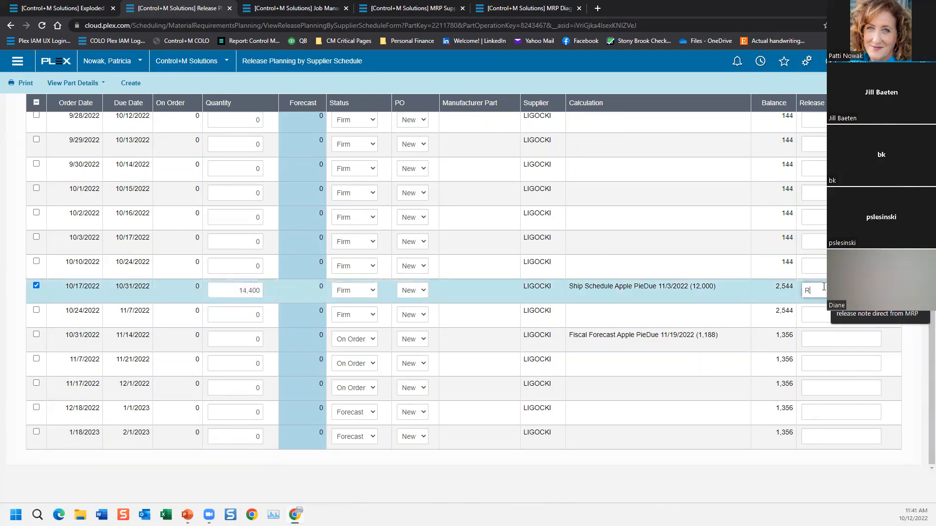
{"action": "type", "text": "m"}
Step: Create the purchase order with release for the selected recommendation and open Apple's purchase release details for 10/31/2022
{"action": "scroll", "coordinate": [418, 334], "scroll_direction": "up", "scroll_amount": 15}
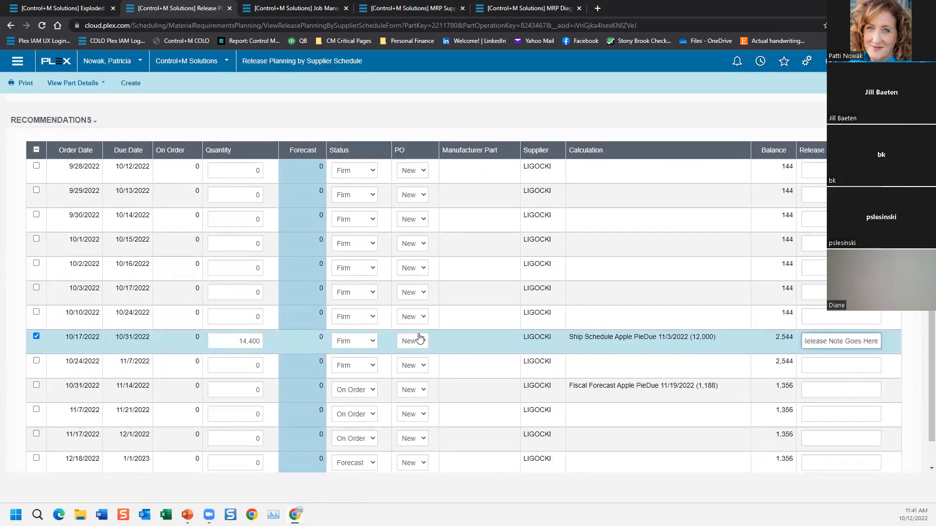
{"action": "scroll", "coordinate": [319, 214], "scroll_direction": "up", "scroll_amount": 1}
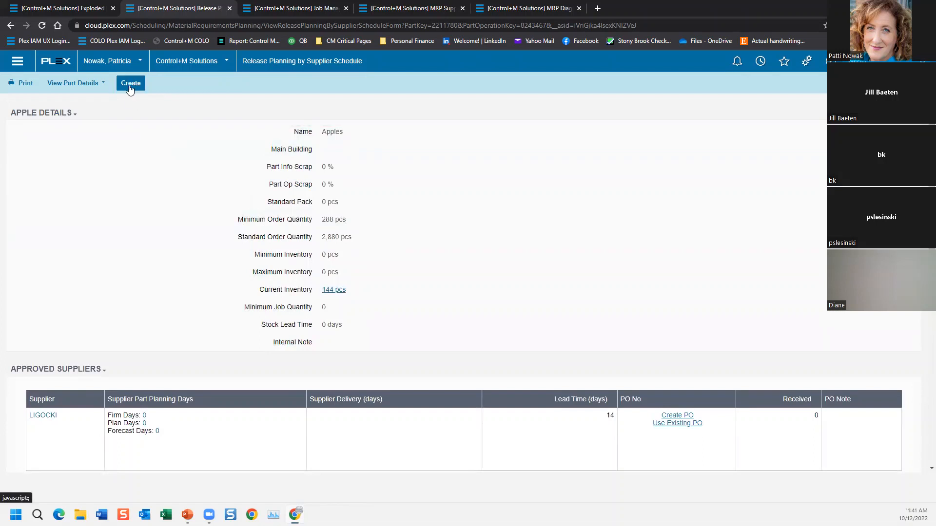
{"action": "left_click", "coordinate": [130, 84]}
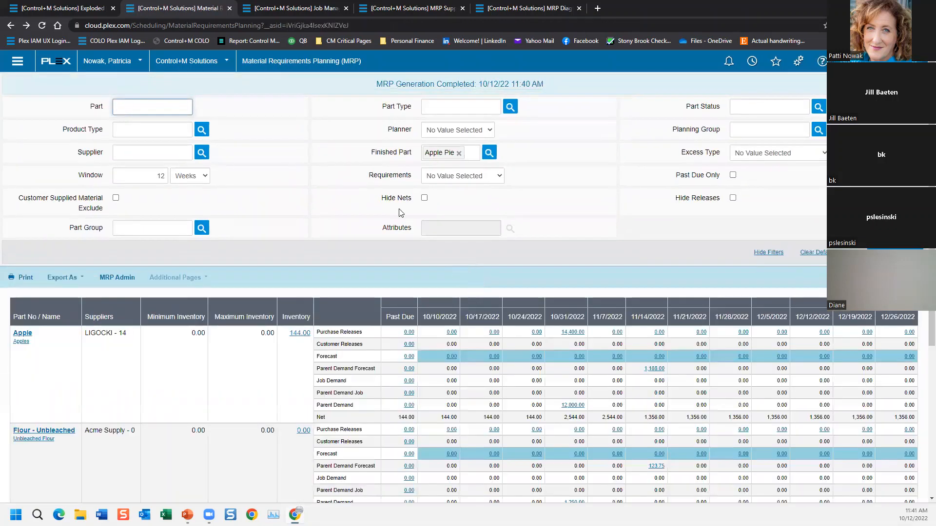
{"action": "left_click", "coordinate": [573, 332]}
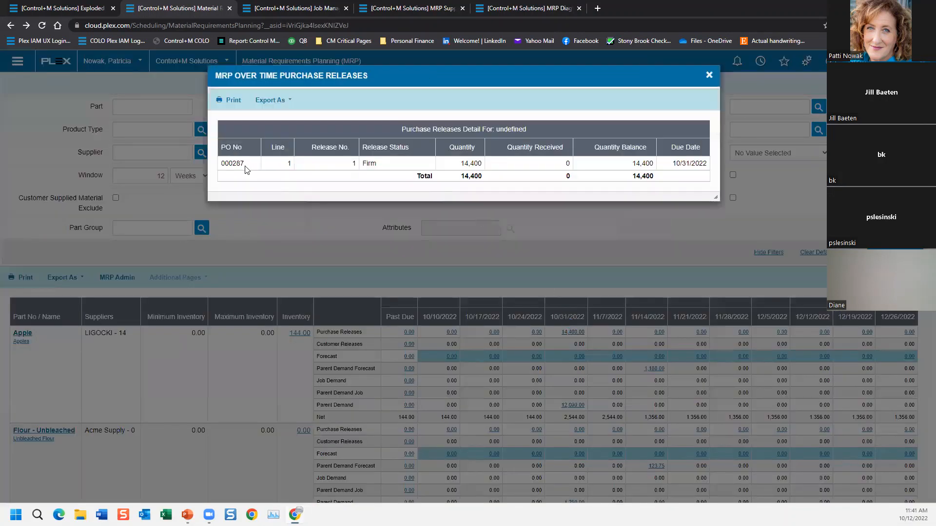
Step: Highlight the PO number in the purchase release details, close them and open the Apple part's release planning
{"action": "left_click_drag", "start_coordinate": [253, 169], "coordinate": [222, 173]}
{"action": "left_click", "coordinate": [709, 75]}
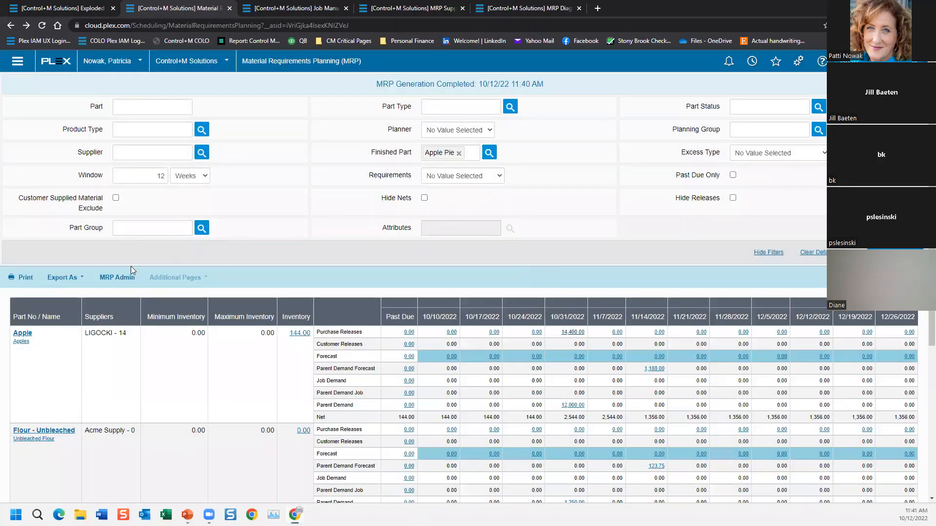
{"action": "left_click", "coordinate": [23, 334]}
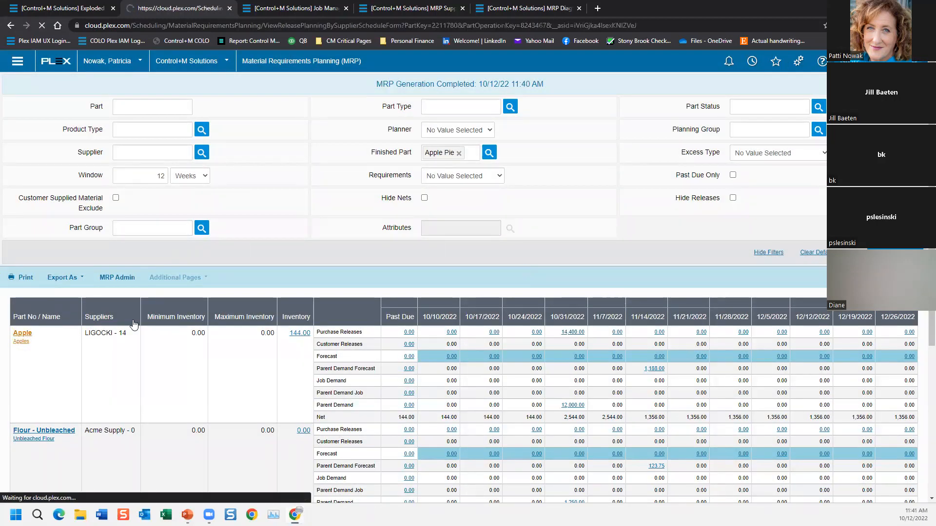
Step: Open supplier LIGOCKI's purchase order line for Apple, view its releases and highlight the release note of release 1
{"action": "scroll", "coordinate": [614, 319], "scroll_direction": "down", "scroll_amount": 1}
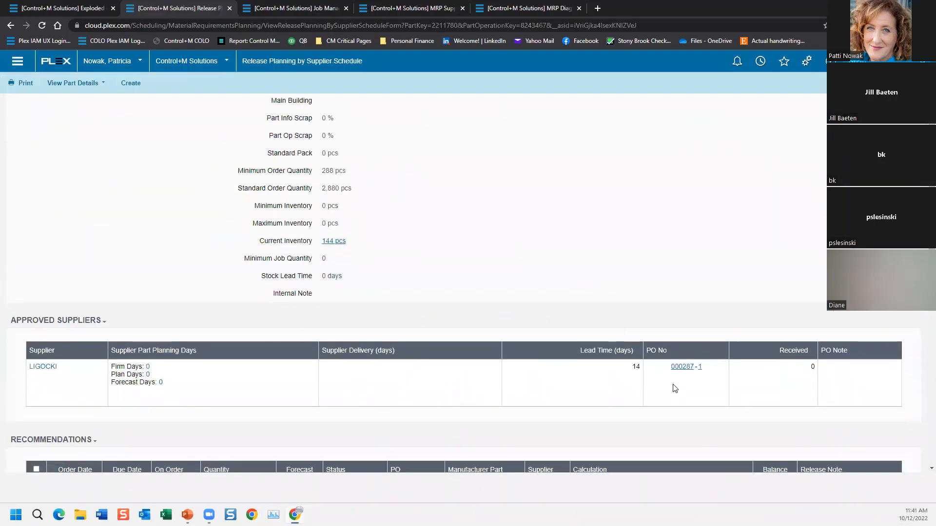
{"action": "left_click", "coordinate": [700, 367]}
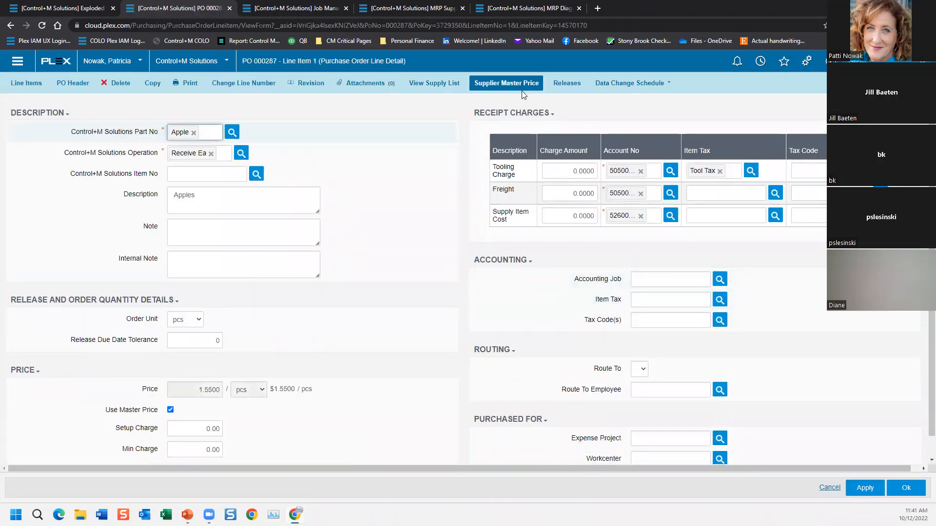
{"action": "left_click", "coordinate": [567, 84]}
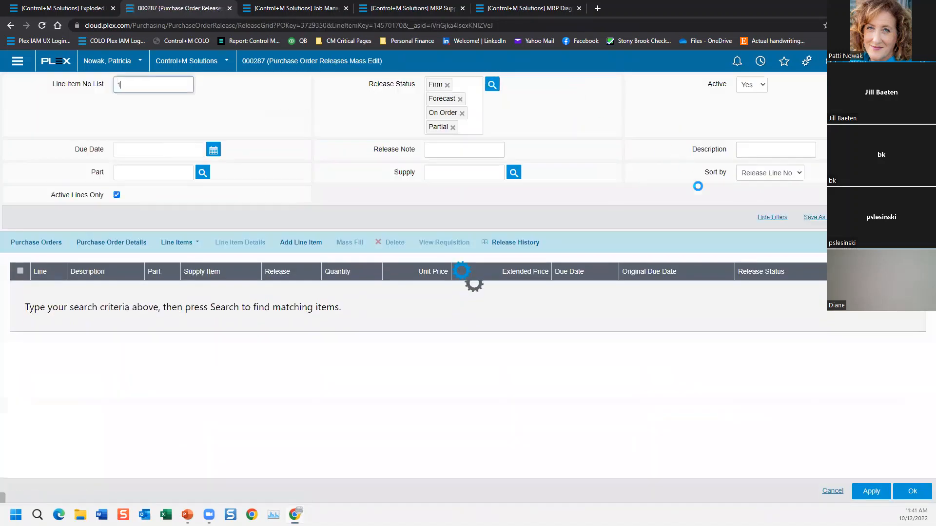
{"action": "left_click", "coordinate": [282, 295]}
{"action": "left_click", "coordinate": [814, 306]}
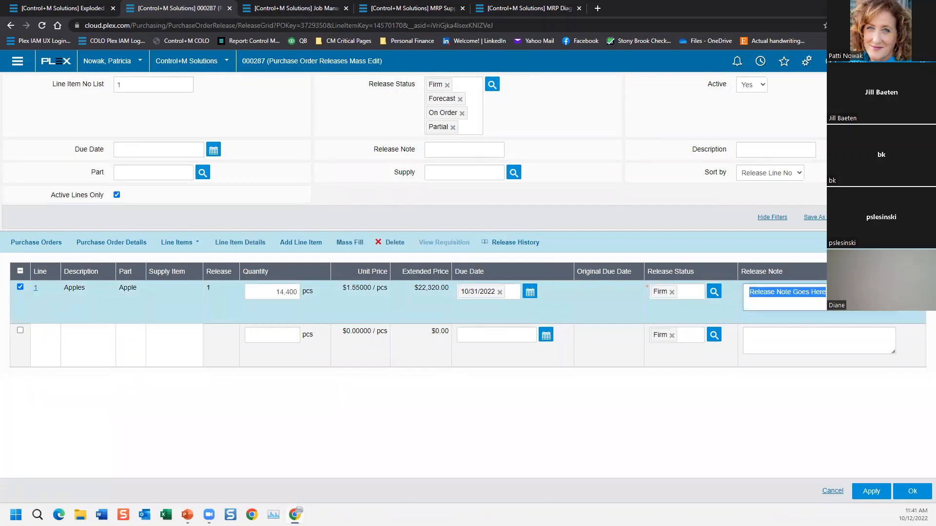
Step: Return to Apple's release planning, select the recommendation due 11/14/2022 and set its quantity to 99
{"action": "left_click", "coordinate": [10, 26]}
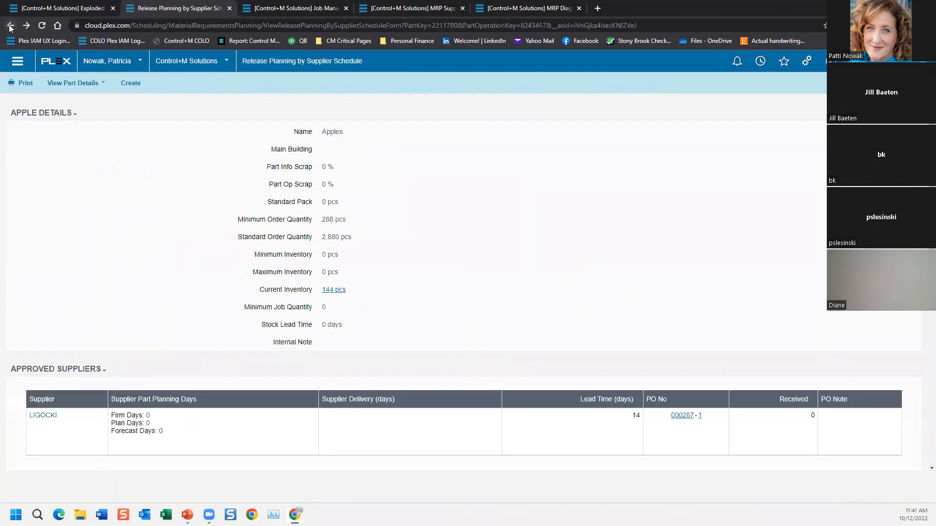
{"action": "scroll", "coordinate": [696, 292], "scroll_direction": "down", "scroll_amount": 4}
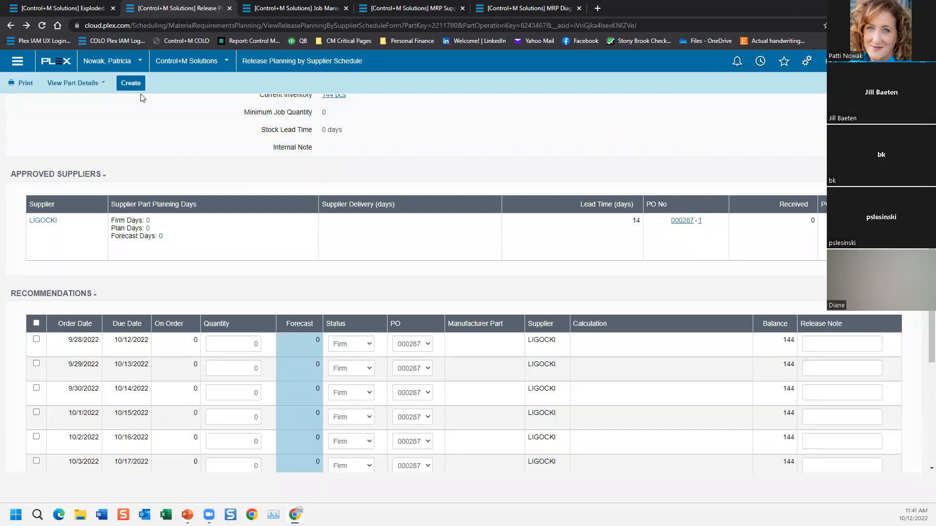
{"action": "scroll", "coordinate": [421, 282], "scroll_direction": "down", "scroll_amount": 4}
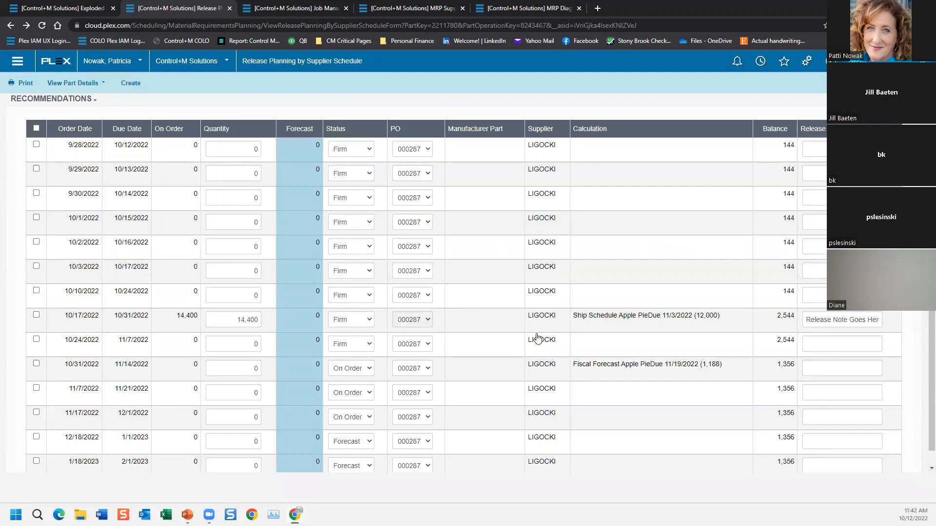
{"action": "left_click", "coordinate": [36, 364]}
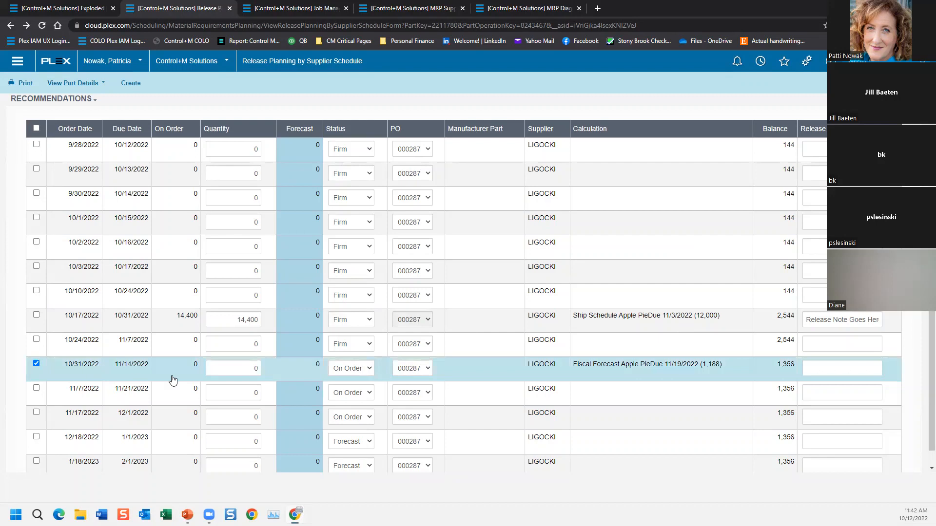
{"action": "left_click", "coordinate": [211, 371]}
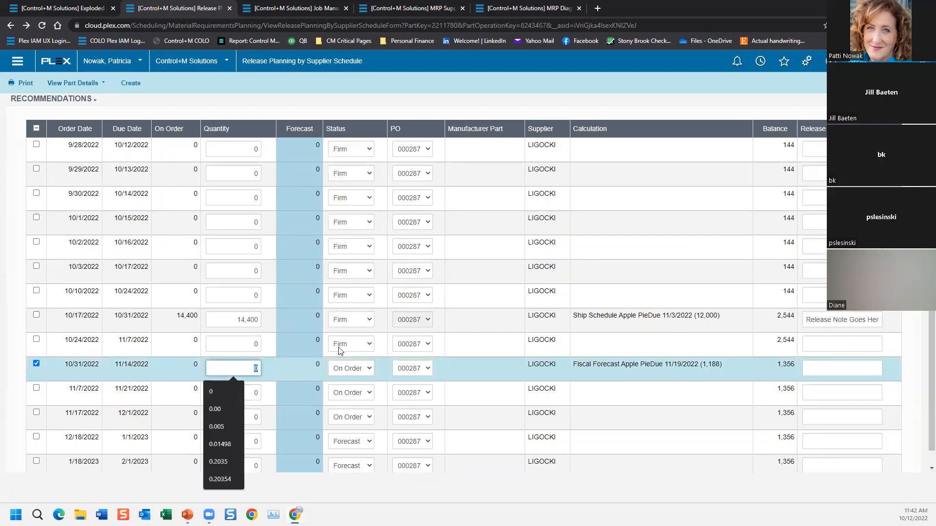
{"action": "type", "text": "99"}
{"action": "key", "text": "Tab"}
Step: Check the existing and new purchase order choices for the recommendation due 11/14/2022 and go to the Create command
{"action": "left_click", "coordinate": [397, 372]}
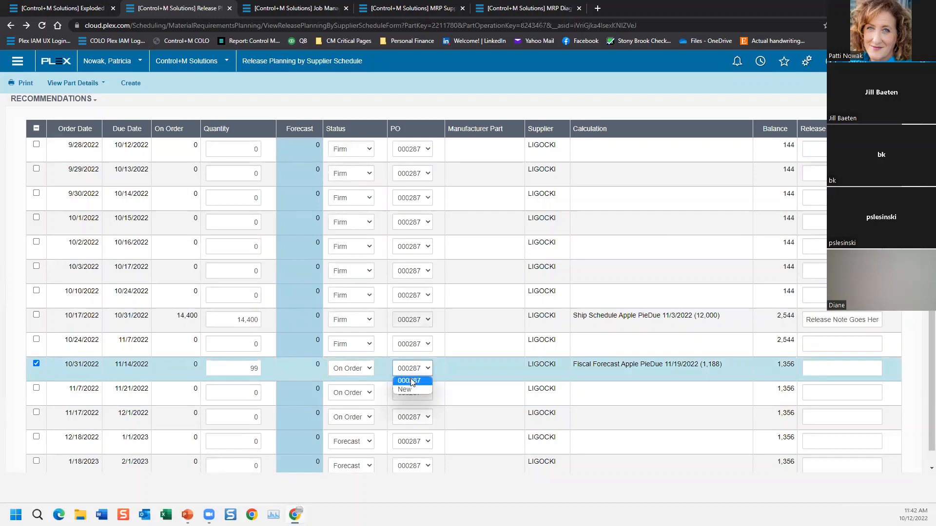
{"action": "scroll", "coordinate": [463, 350], "scroll_direction": "up", "scroll_amount": 6}
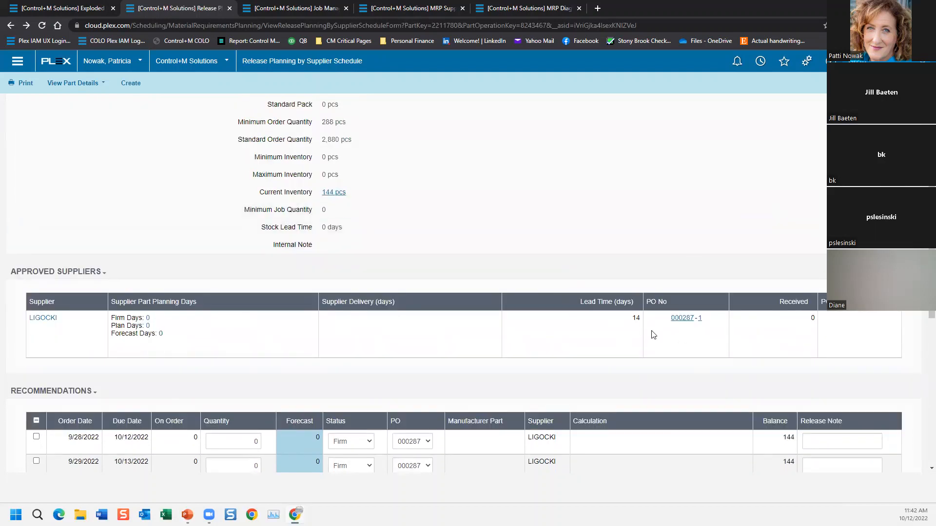
{"action": "left_click", "coordinate": [130, 83]}
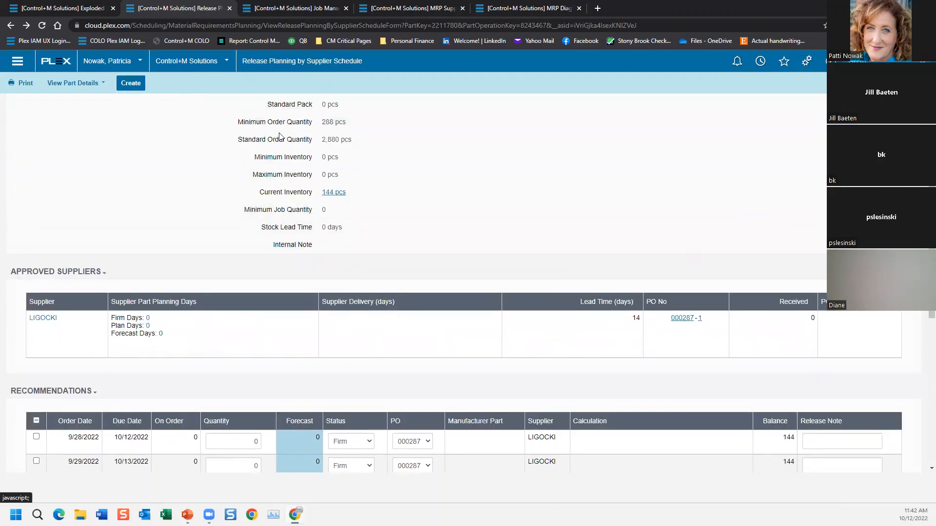
Step: Switch to the PowerPoint presentation and advance to the Generations slide covering manual and automatic generations
{"action": "key", "text": "alt+Tab"}
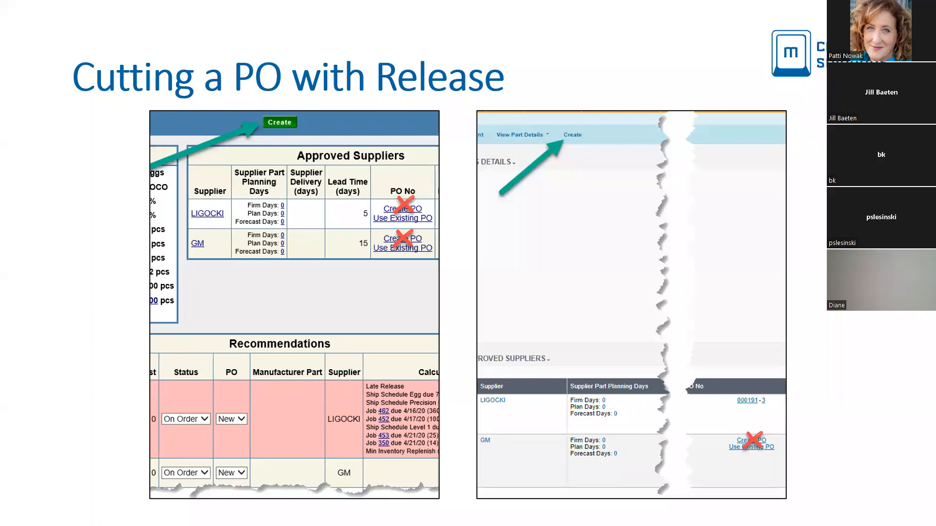
{"action": "key", "text": "Right"}
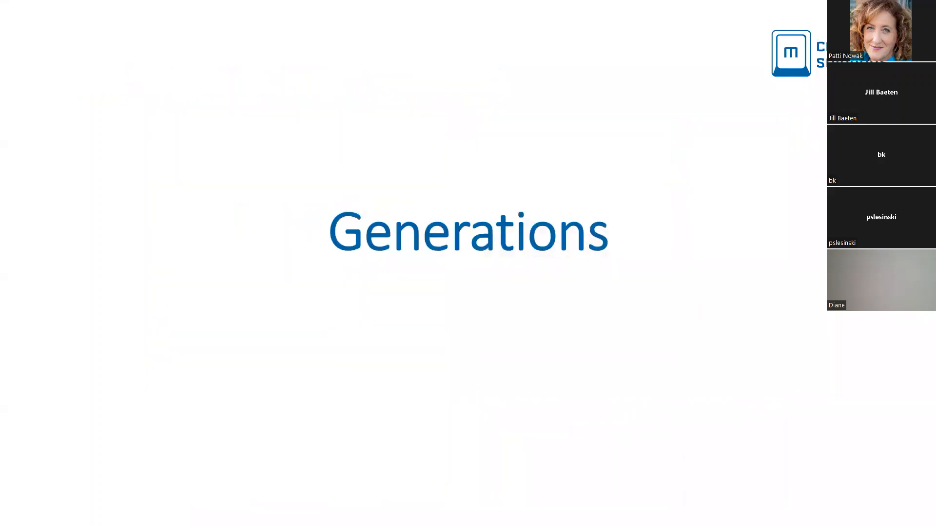
{"action": "key", "text": "Right"}
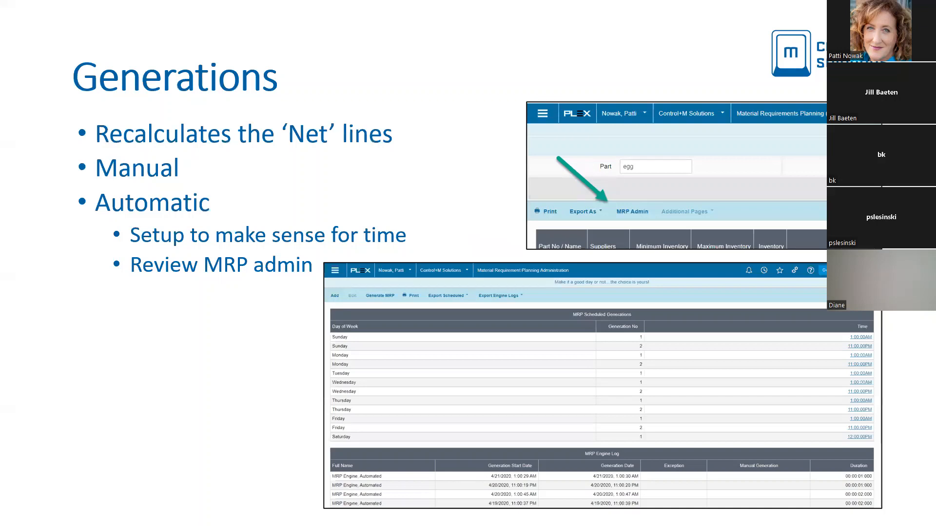